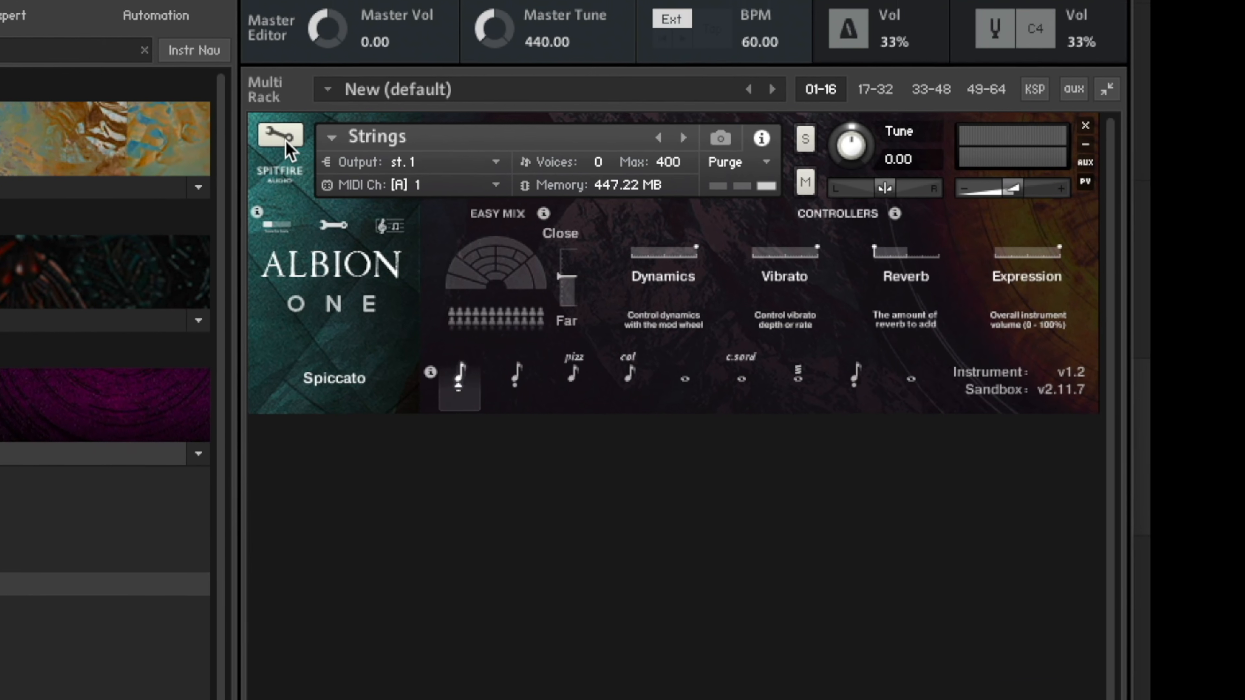
Open the Albion One Strings instrument for editing and examine the velocity zones mapped to C0 for the spiccato samples
left_click(296, 180)
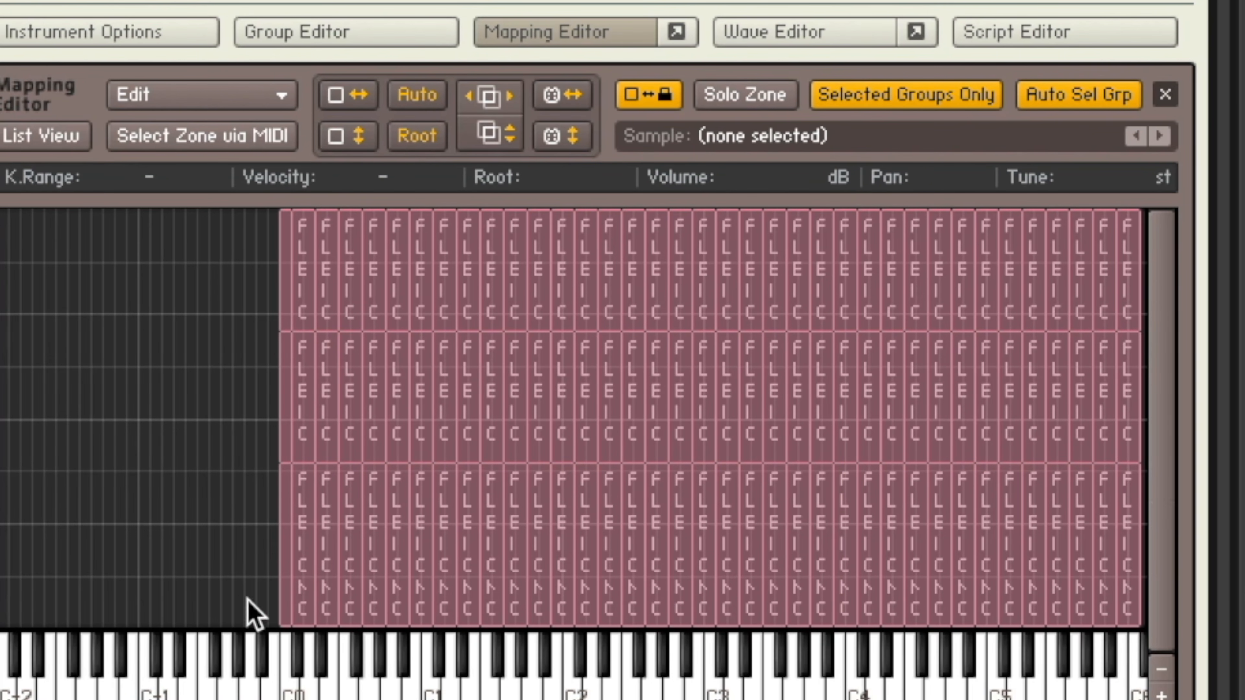
left_click(283, 569)
left_click(288, 424)
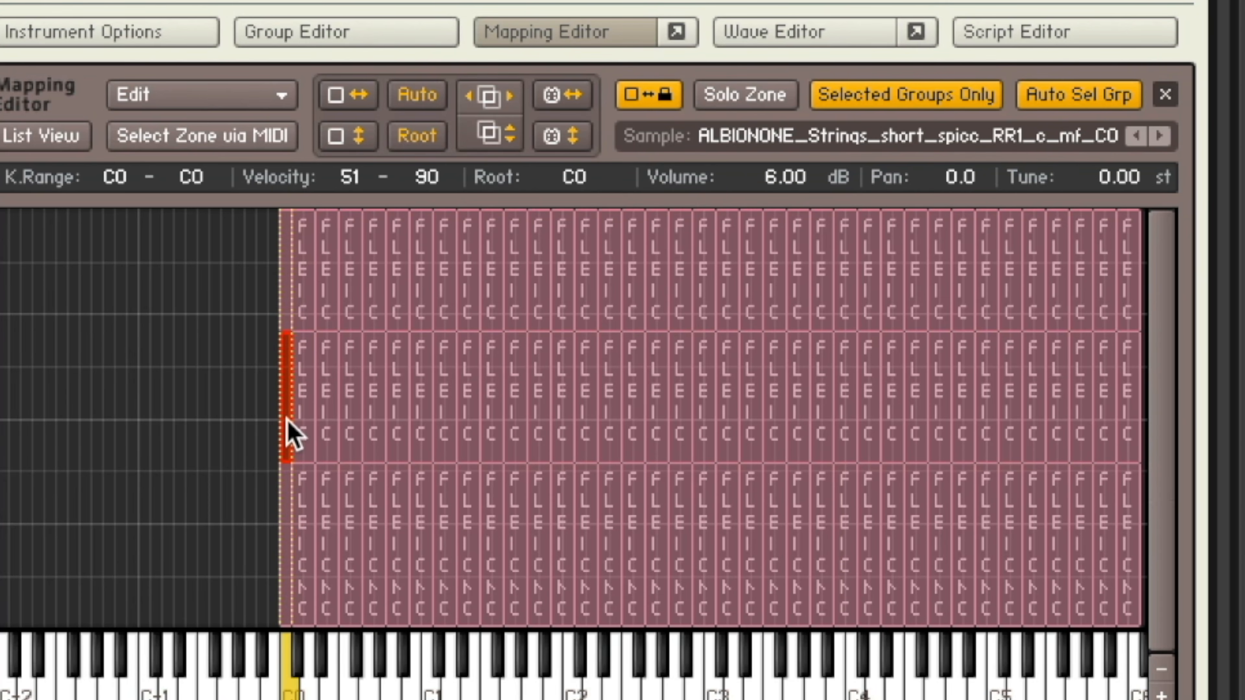
left_click(285, 282)
left_click(231, 361)
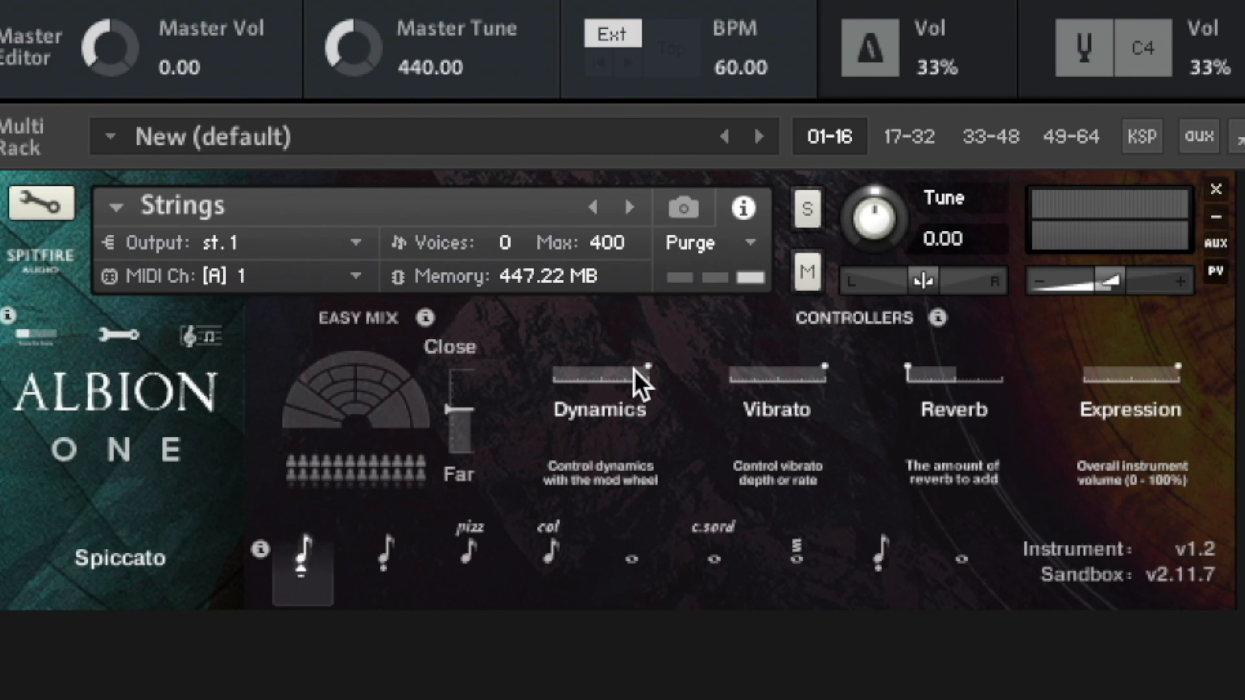
Try lowering the Dynamics controller of the Albion One Strings instrument
left_click_drag(639, 384, 599, 374)
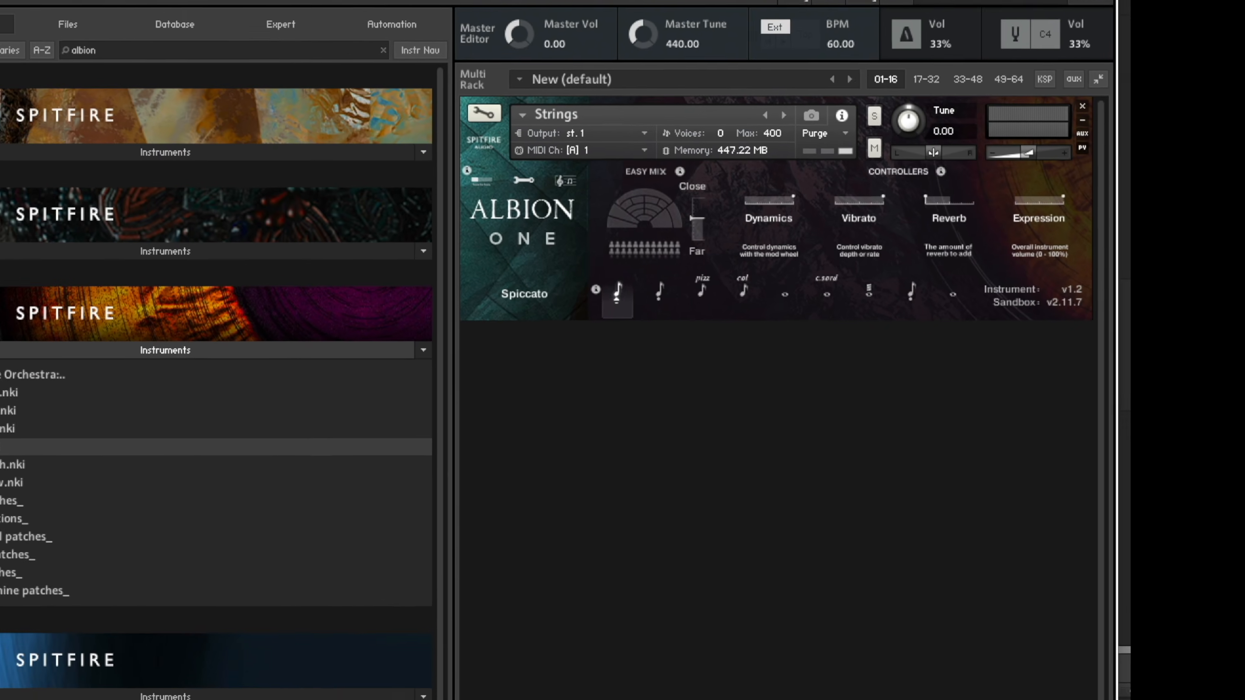
left_click_drag(494, 648, 494, 699)
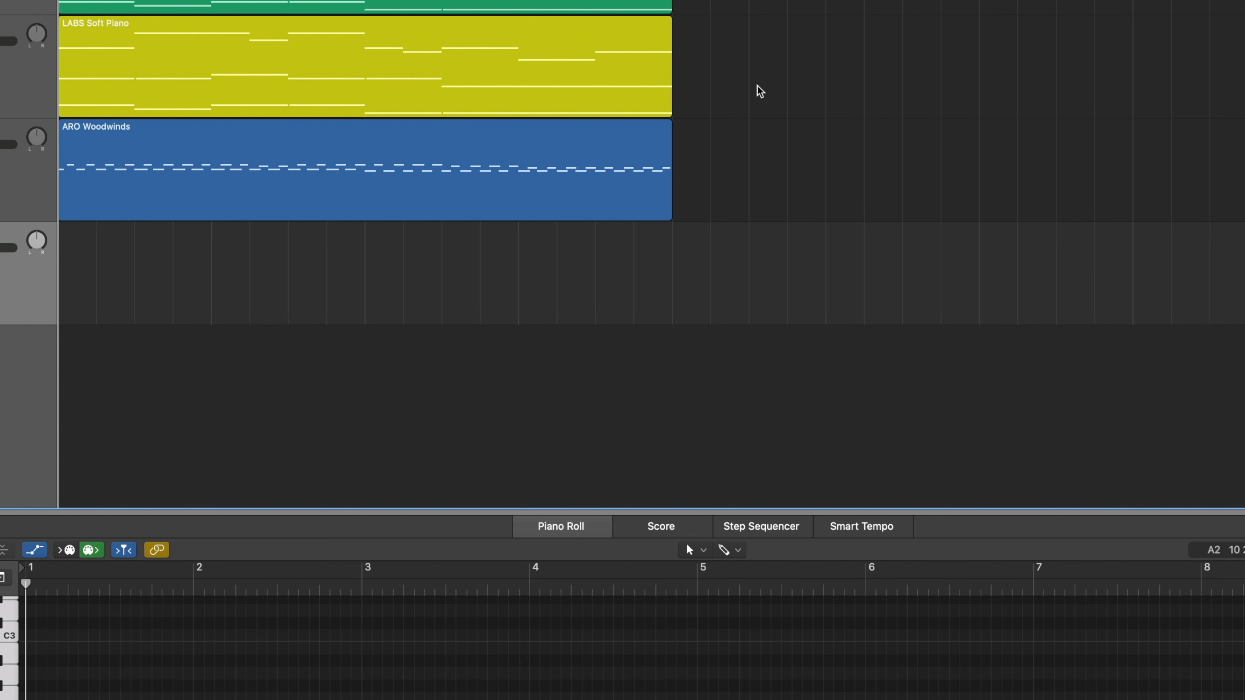
Play back the arrangement with all tracks from bar 1
key("space")
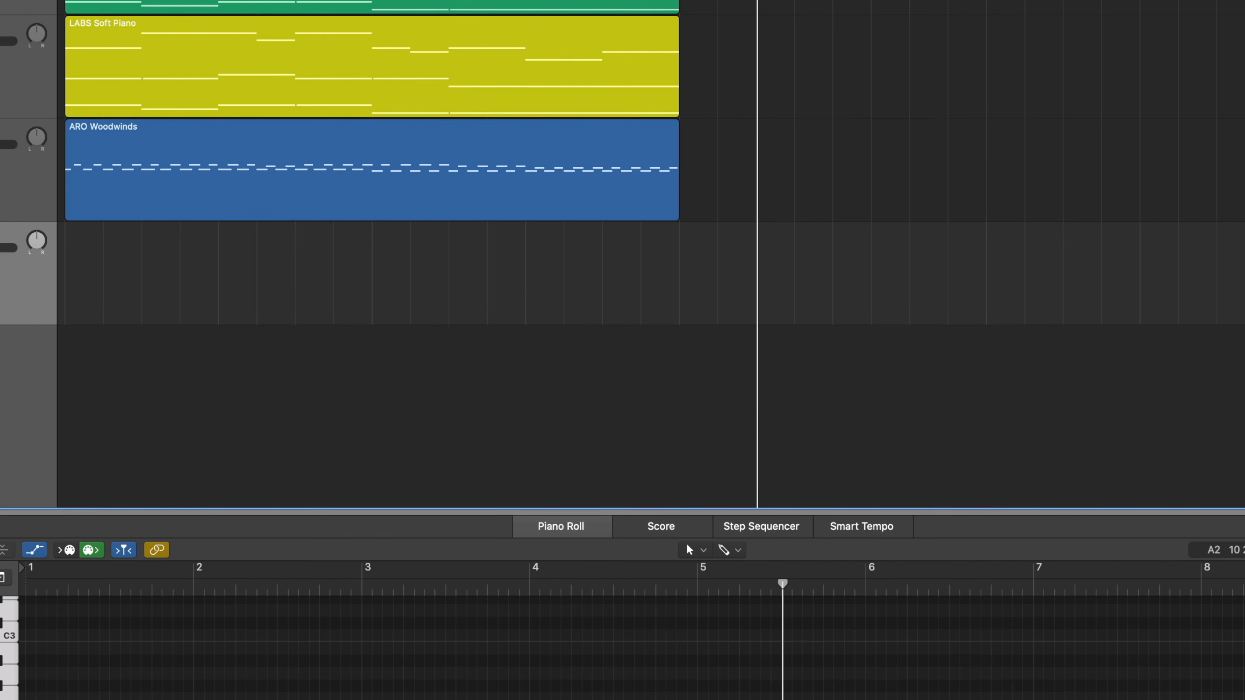
Open the Originals Intimate Strings Longs region in the Piano Roll and show its automation and MIDI lane
left_click(344, 5)
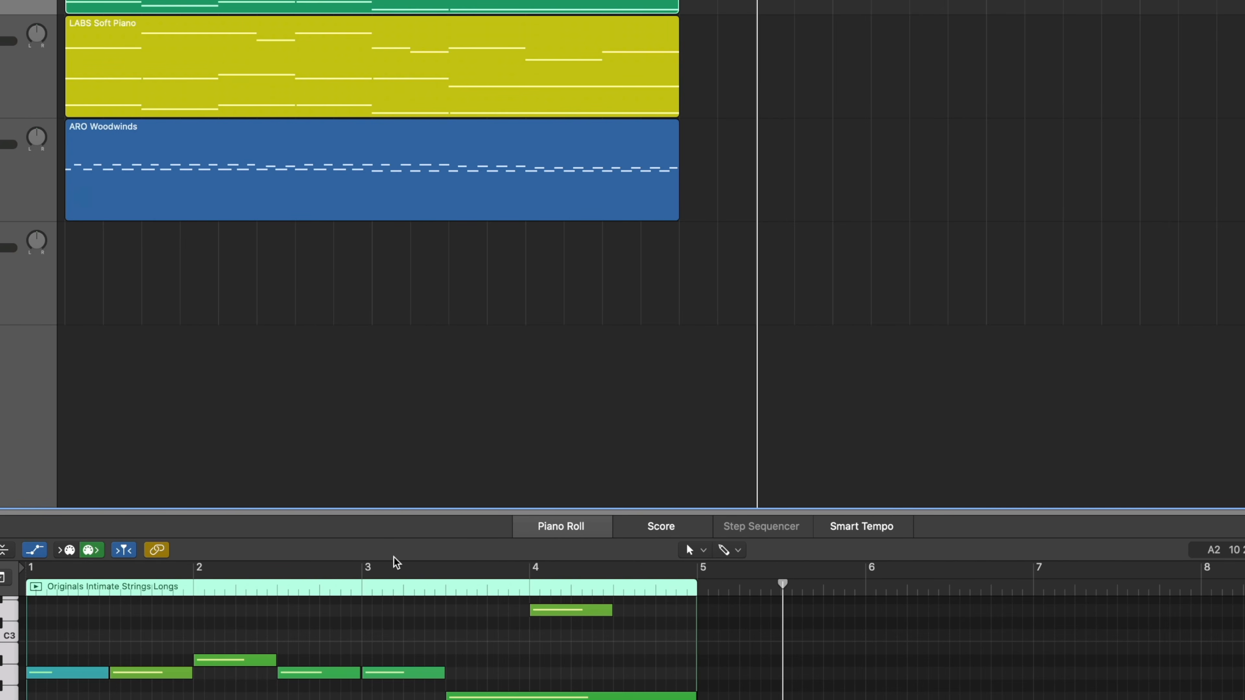
key("e")
key("e")
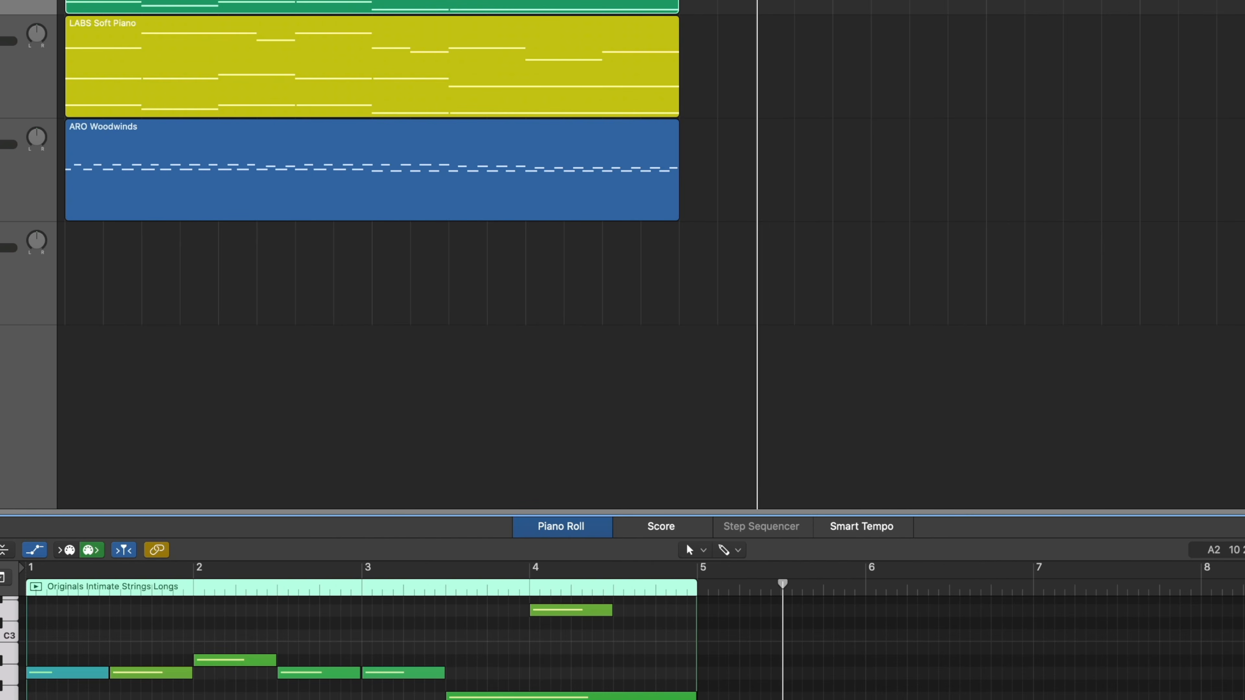
key("e")
key("e")
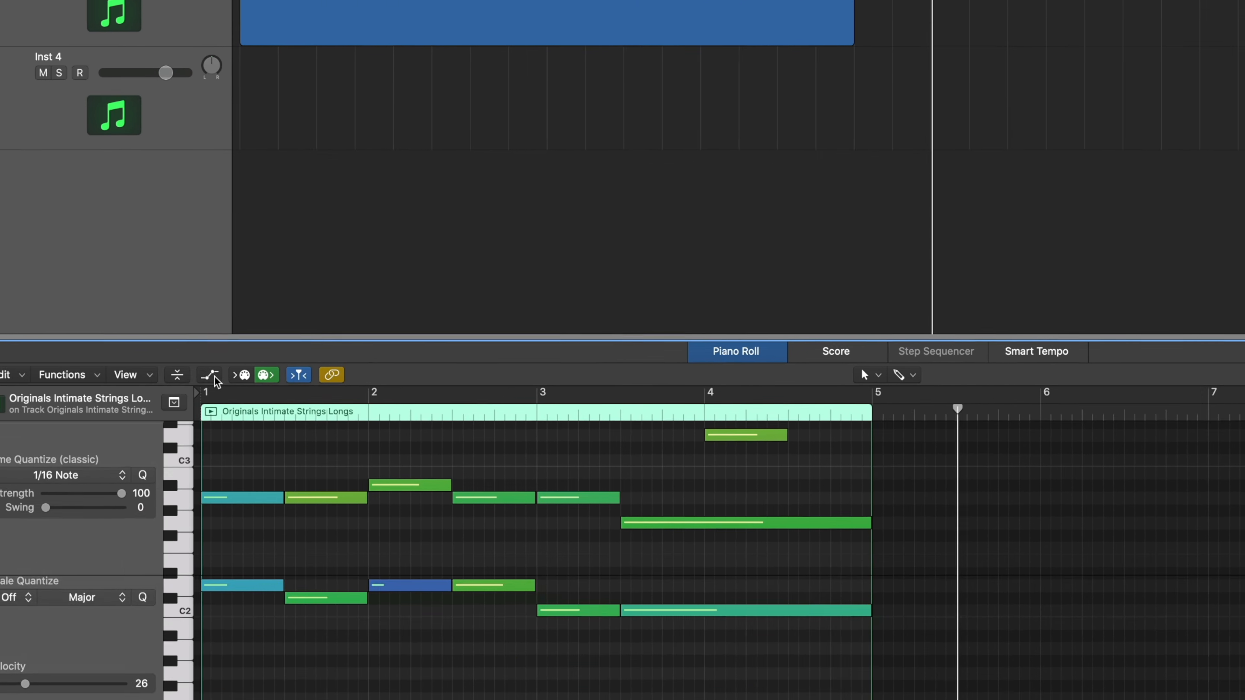
left_click(238, 347)
Set the strings region's lane to region-based data and choose Modulation as the displayed parameter
left_click(159, 619)
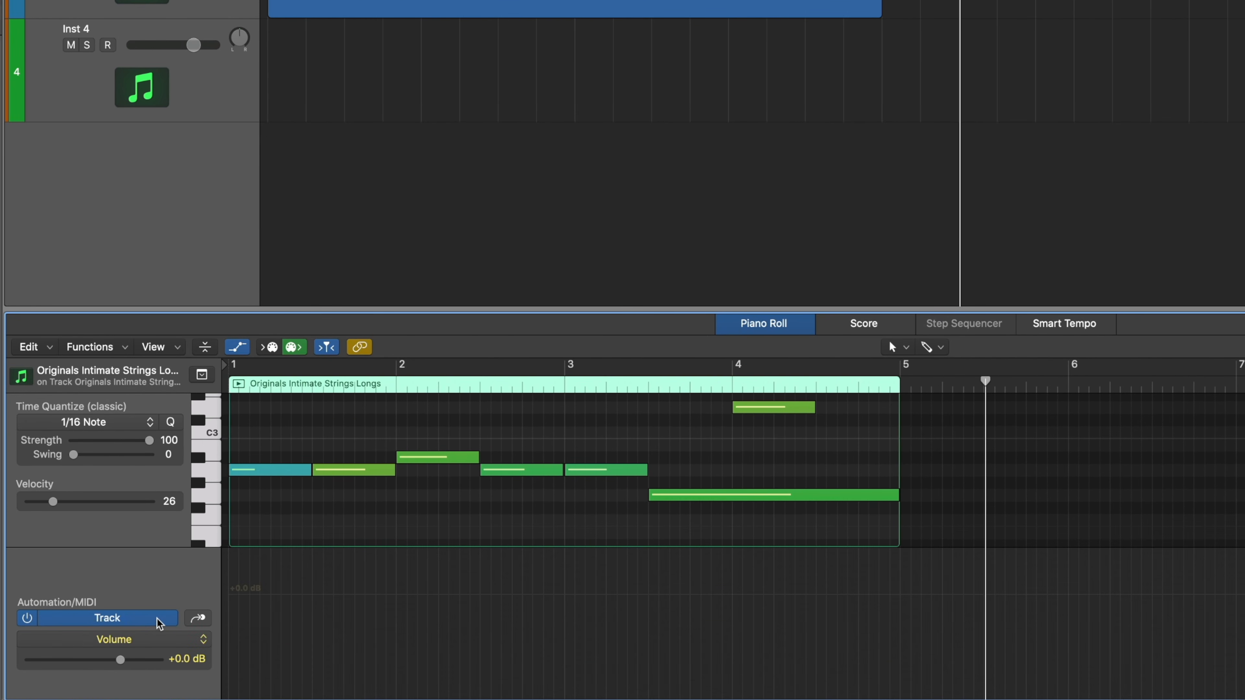
left_click(158, 620)
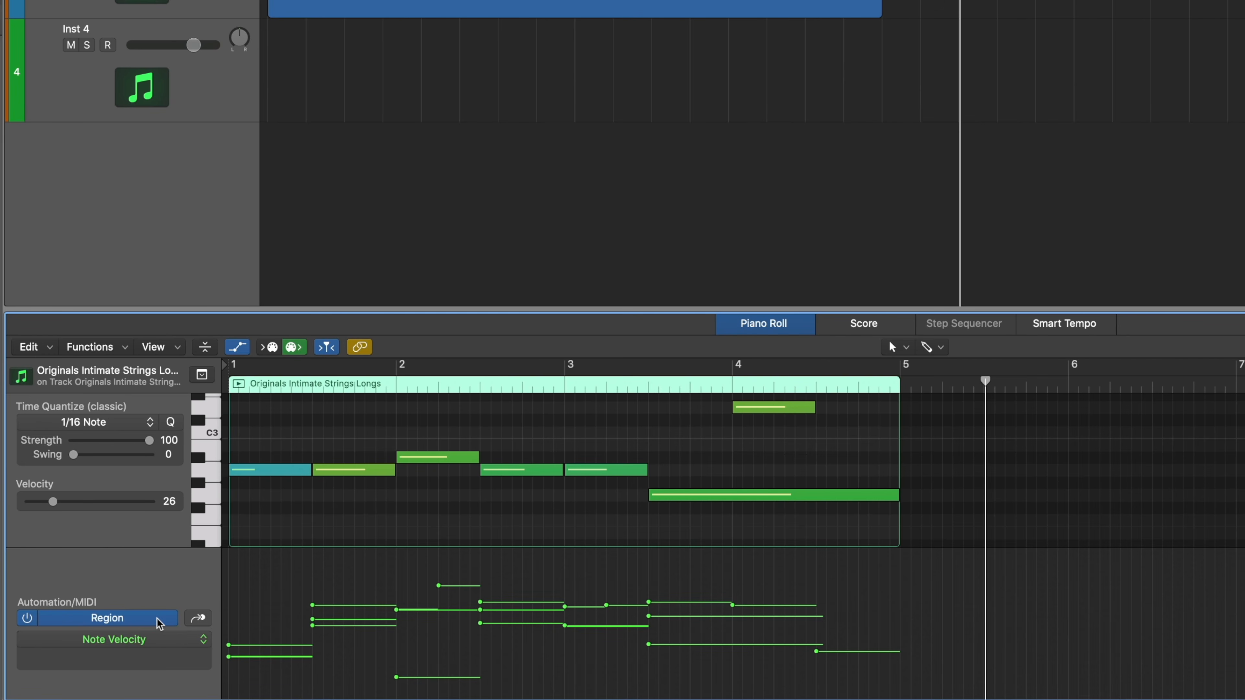
left_click(171, 644)
mouse_move(192, 601)
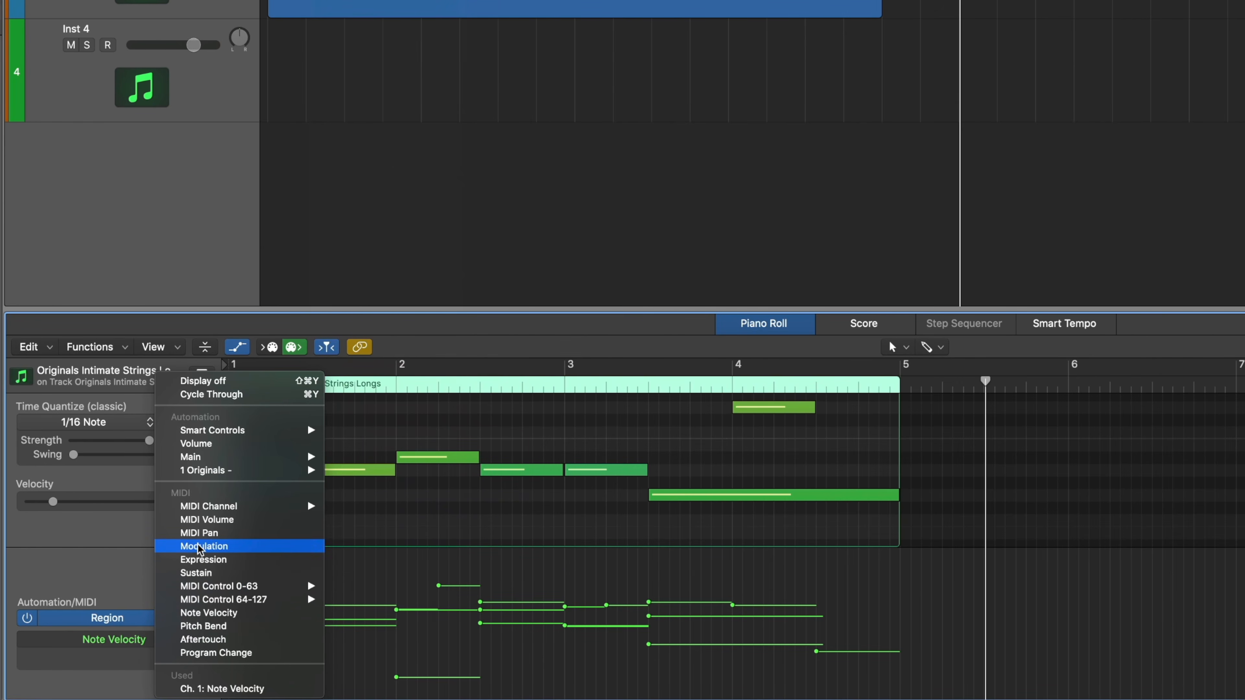
left_click(128, 604)
left_click(131, 617)
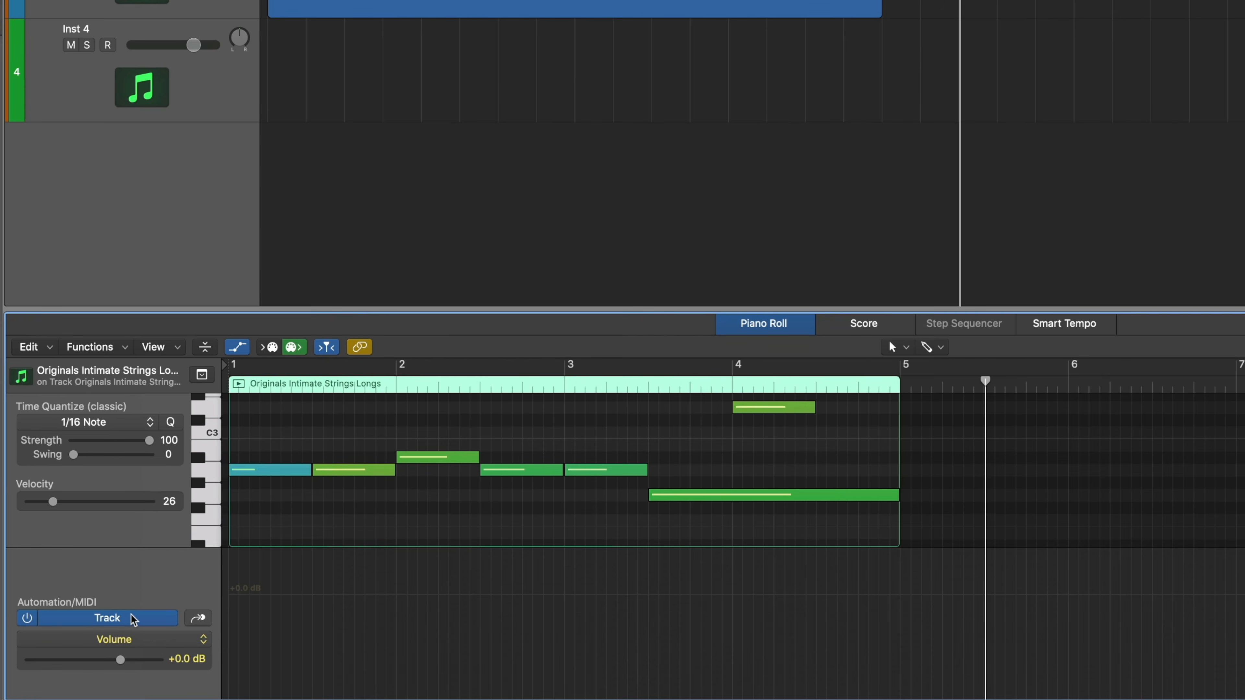
left_click(132, 618)
left_click(140, 639)
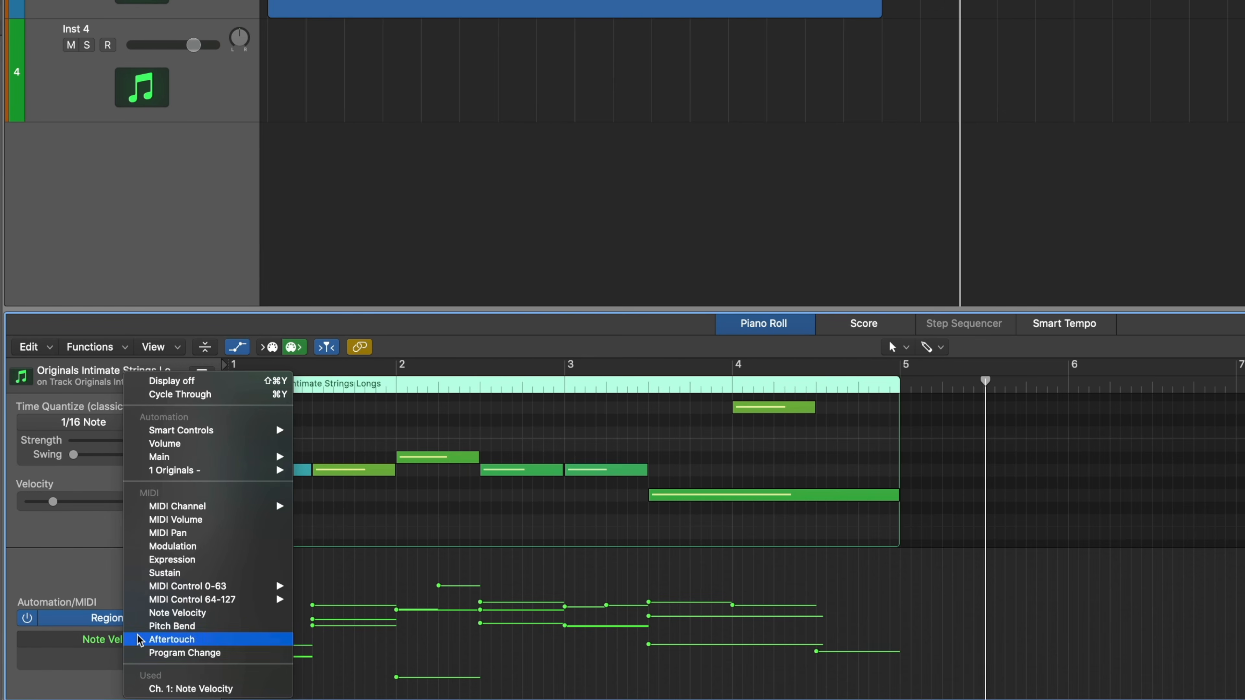
left_click(170, 547)
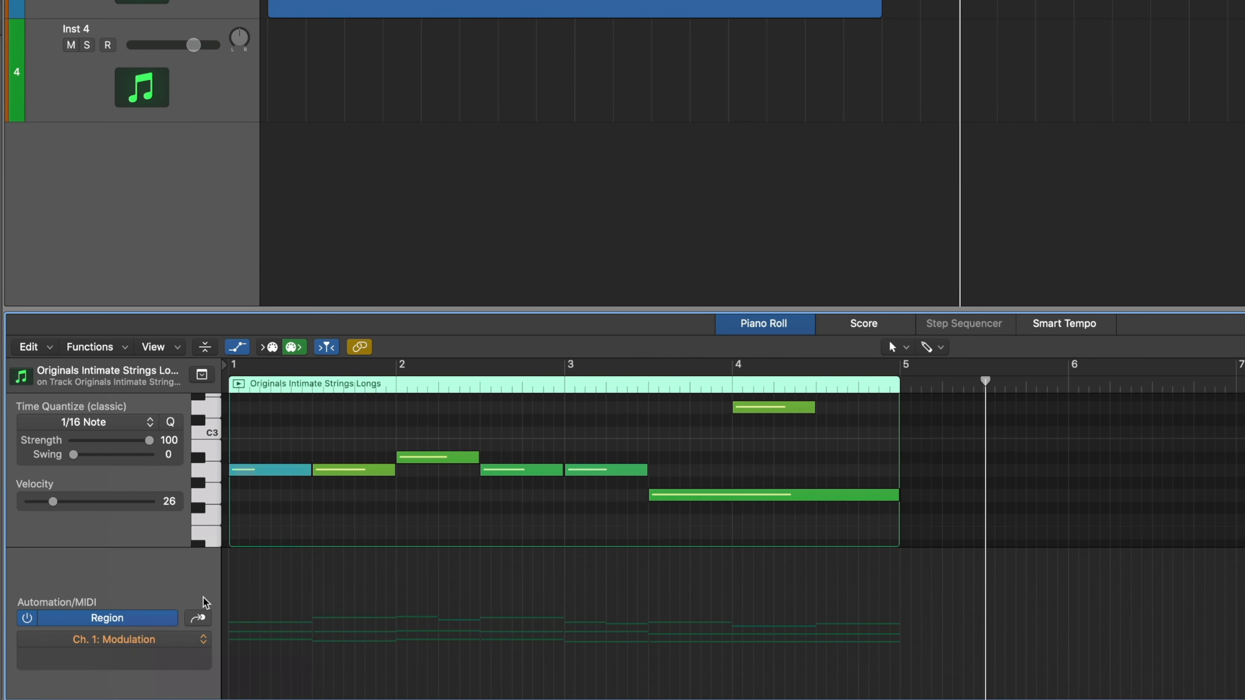
Draw a wave-shaped Modulation curve with the Pencil Tool across bars 1 to 5, with peaks of about 92, 107 and 114
left_click(935, 349)
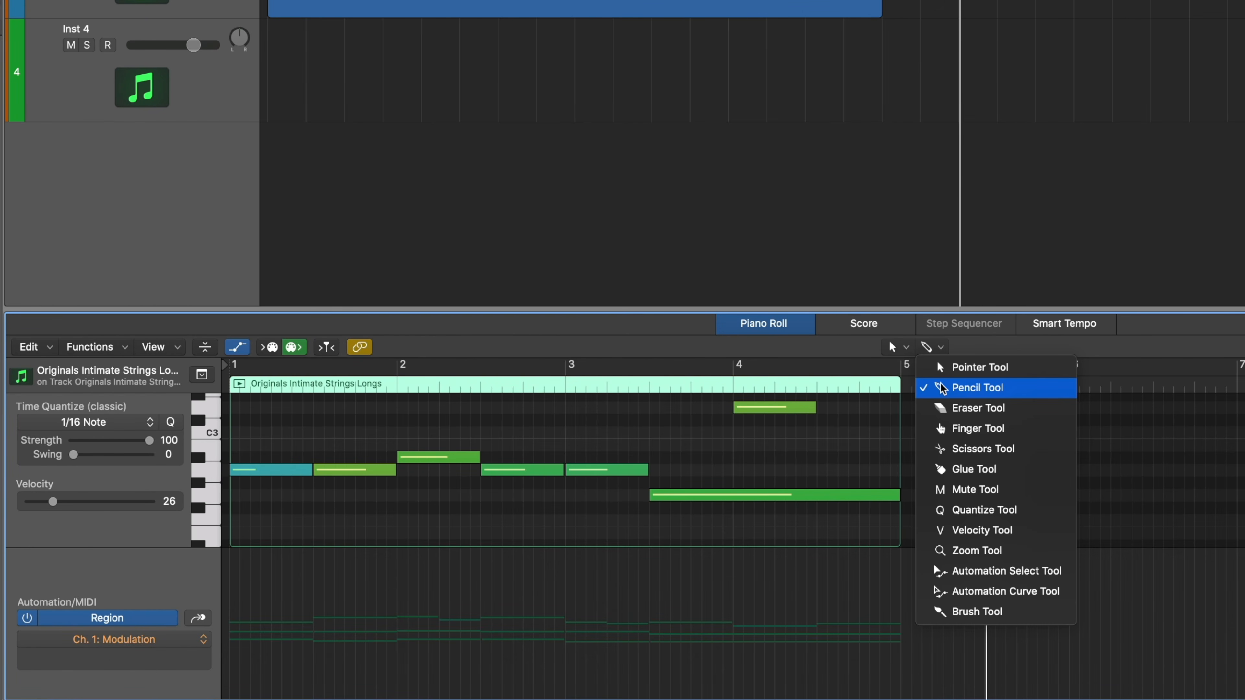
left_click(915, 407)
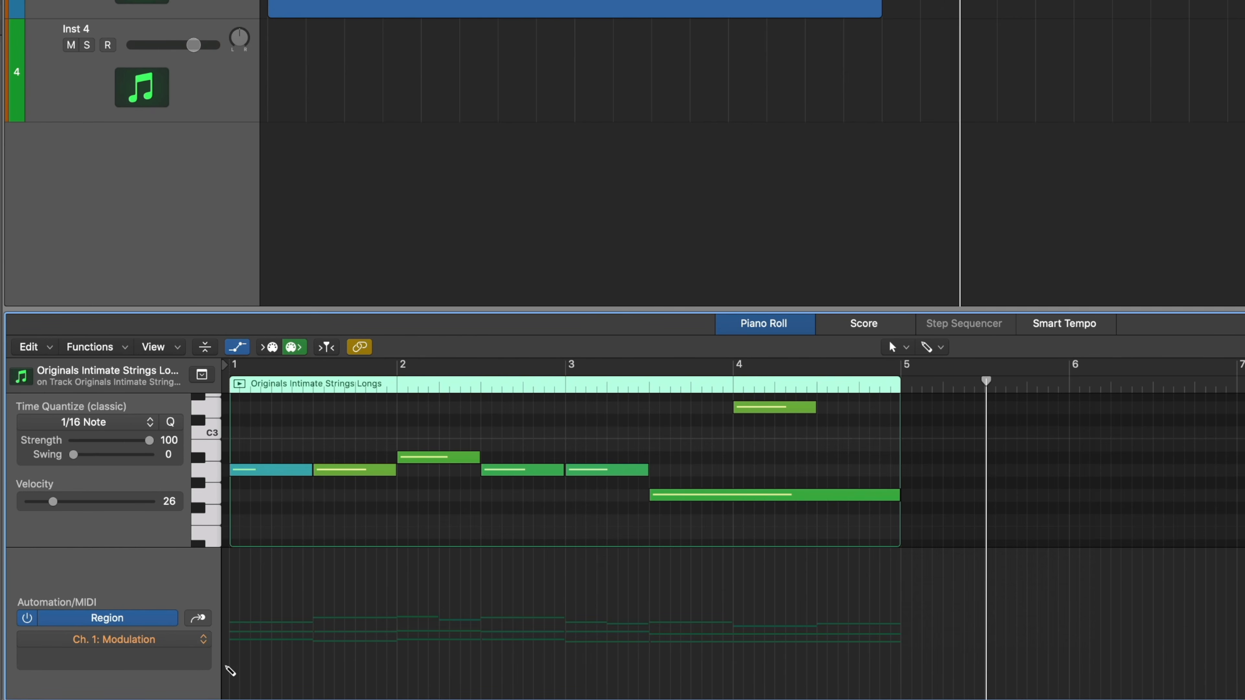
mouse_move(231, 665)
left_mouse_down()
mouse_move(281, 620)
mouse_move(344, 591)
mouse_move(412, 632)
mouse_move(811, 570)
mouse_move(900, 614)
left_mouse_up()
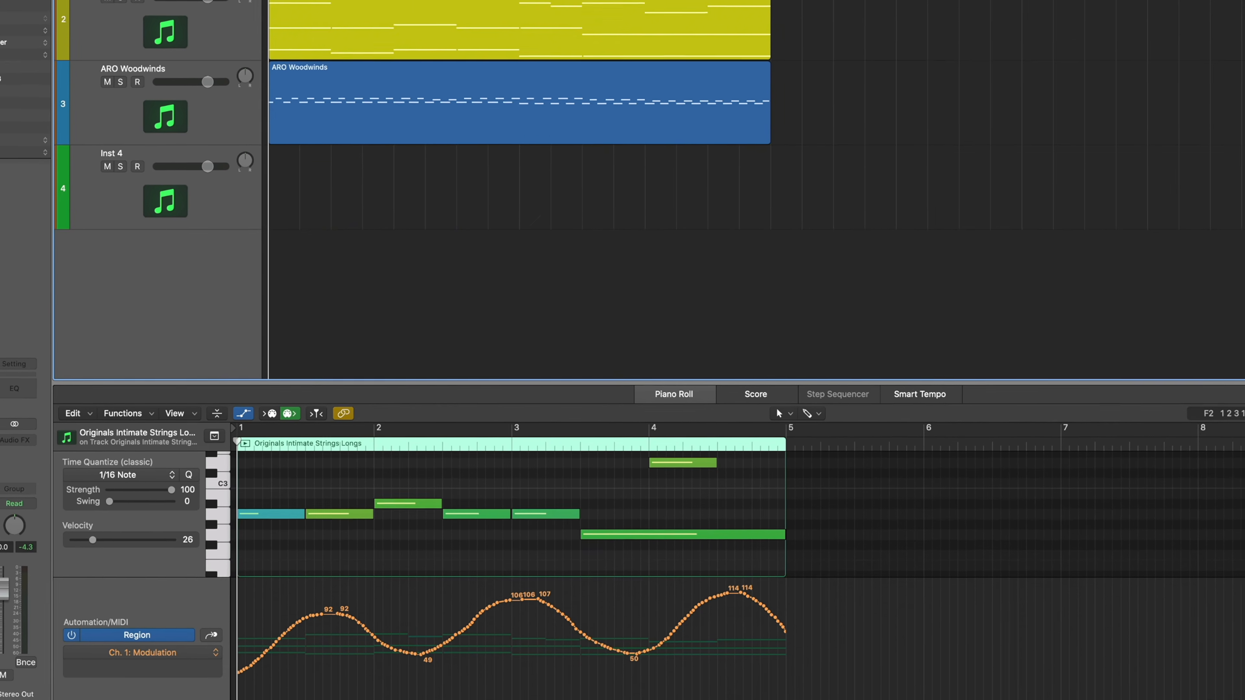
Solo the Originals Intimate Strings Longs track and play it back with the Modulation curve
key("s")
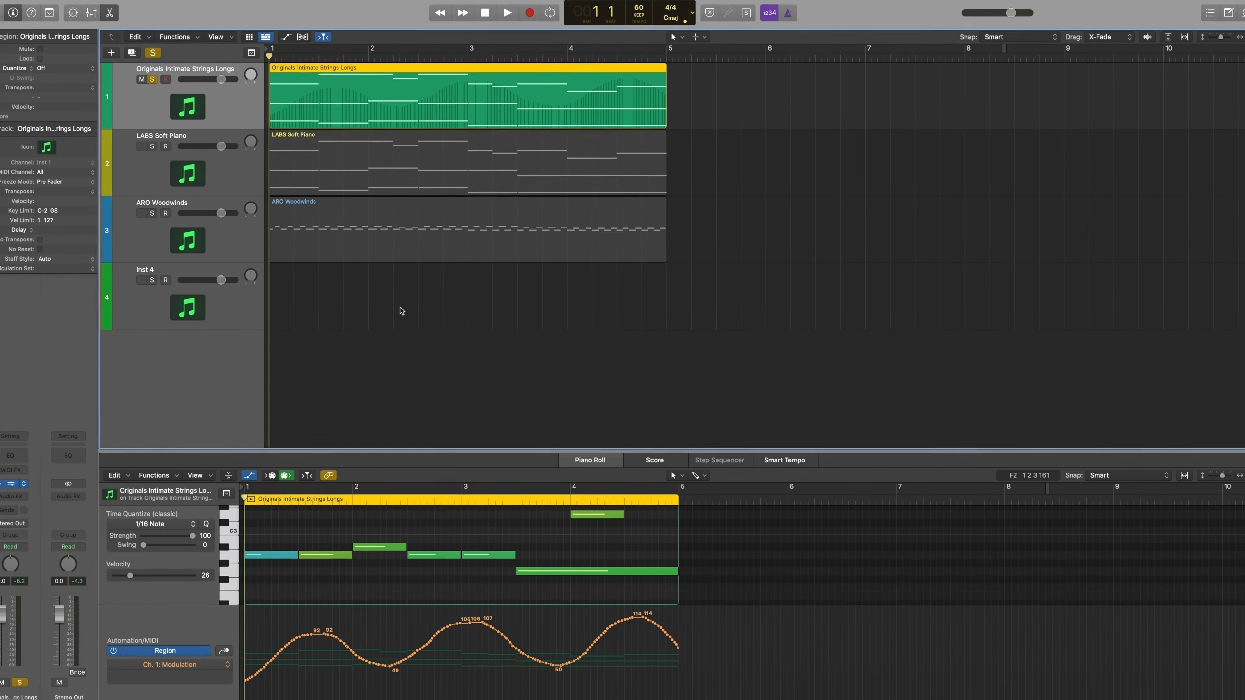
key("space")
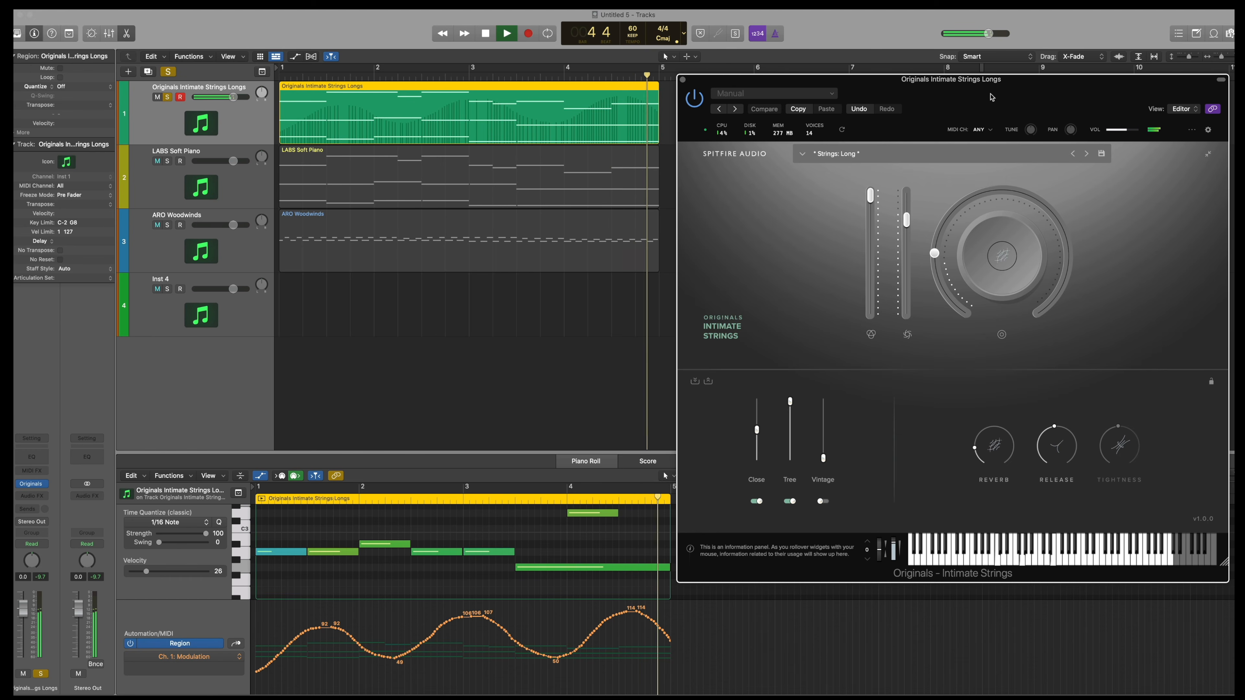
key("space")
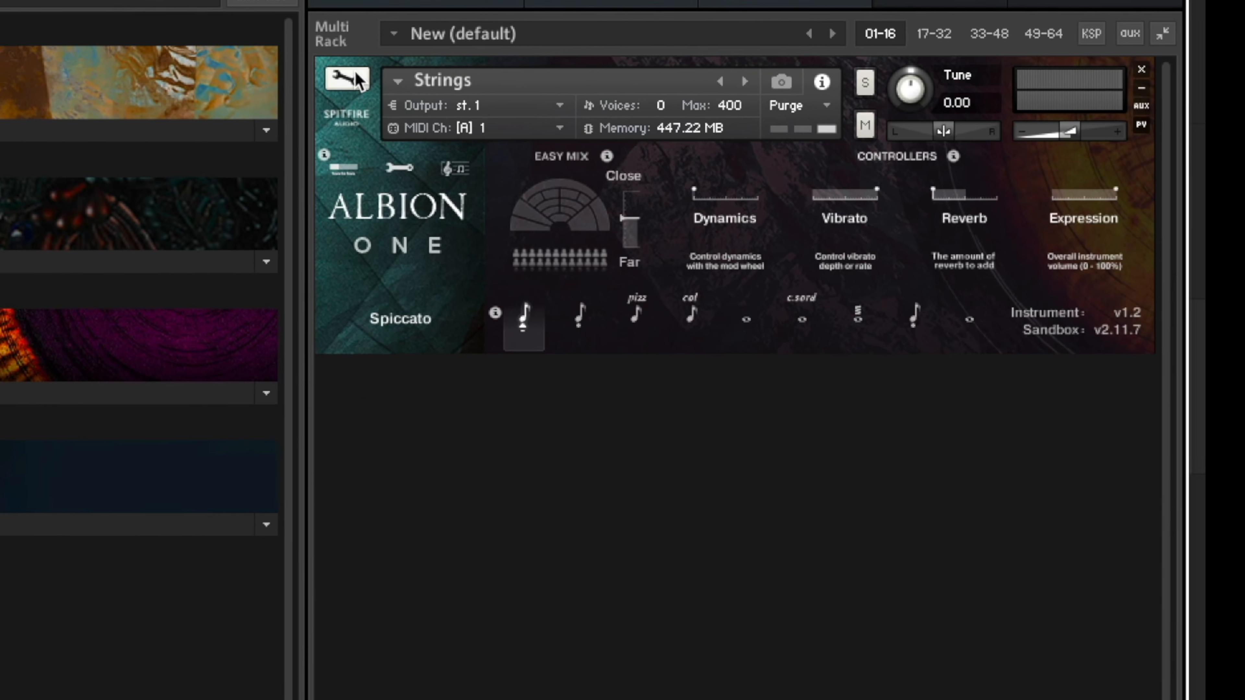
Open the Albion One Strings instrument's edit view again
left_click(347, 78)
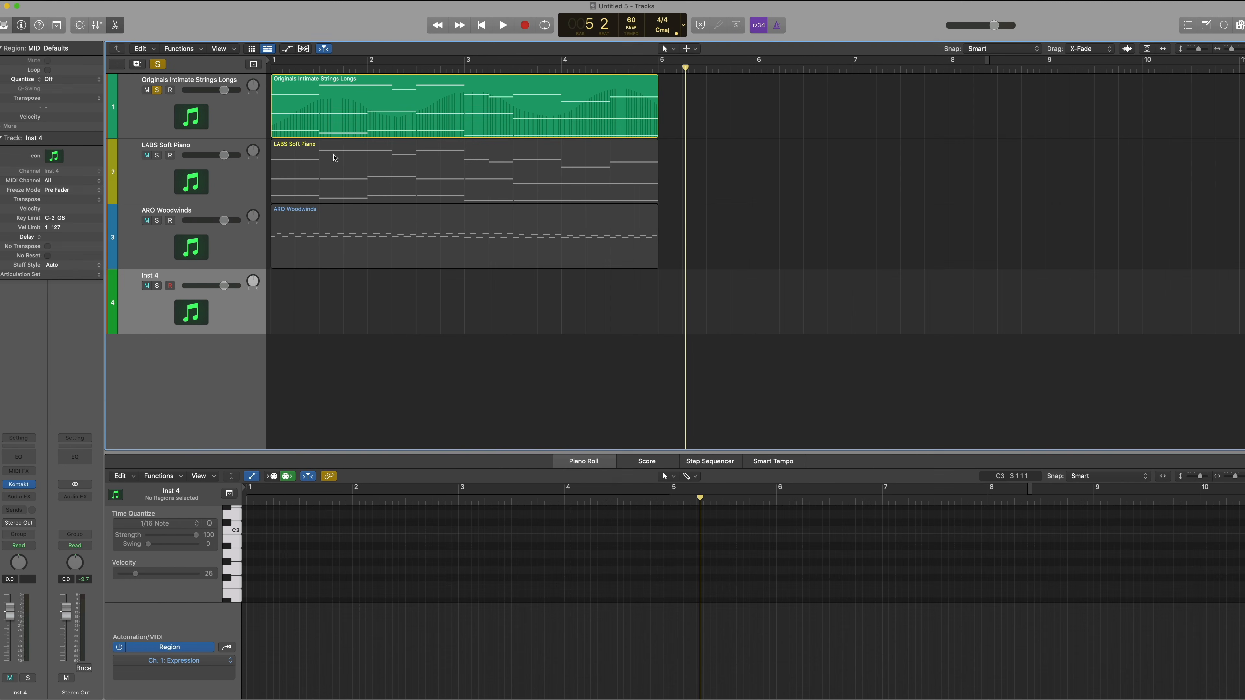
Select the Originals Intimate Strings Longs track and choose Expression for the region's MIDI lane
left_click(152, 132)
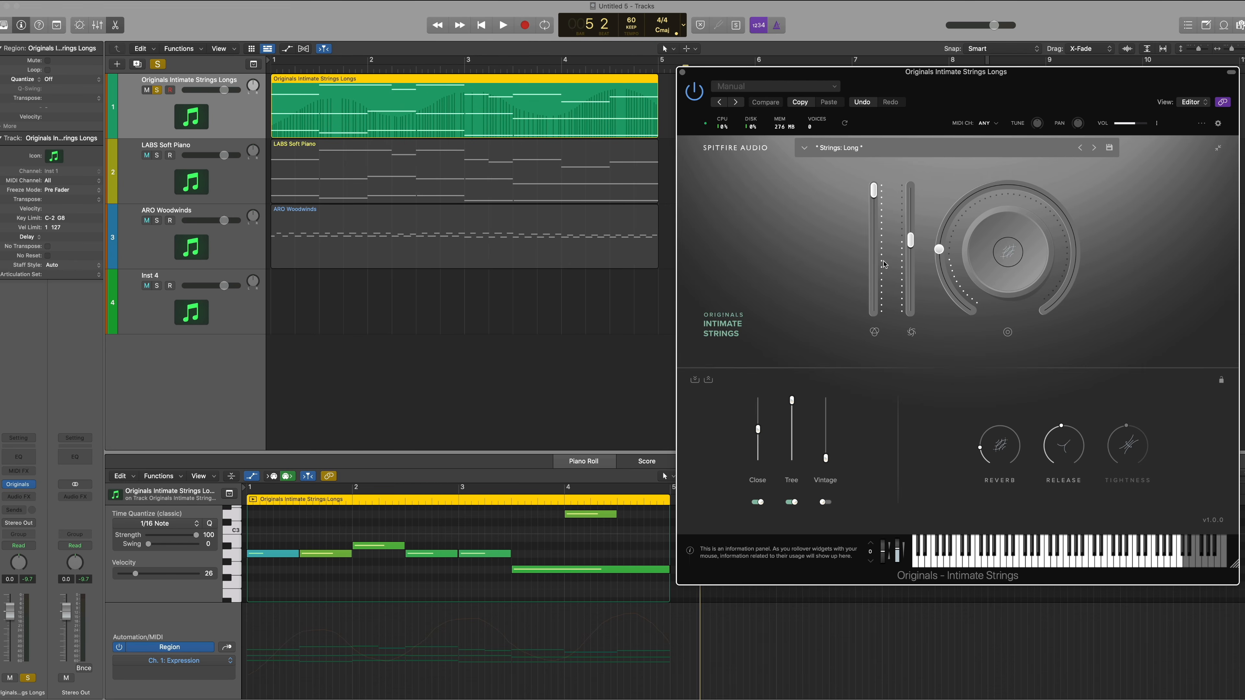
mouse_move(876, 198)
left_mouse_down()
mouse_move(876, 288)
mouse_move(877, 210)
left_mouse_up()
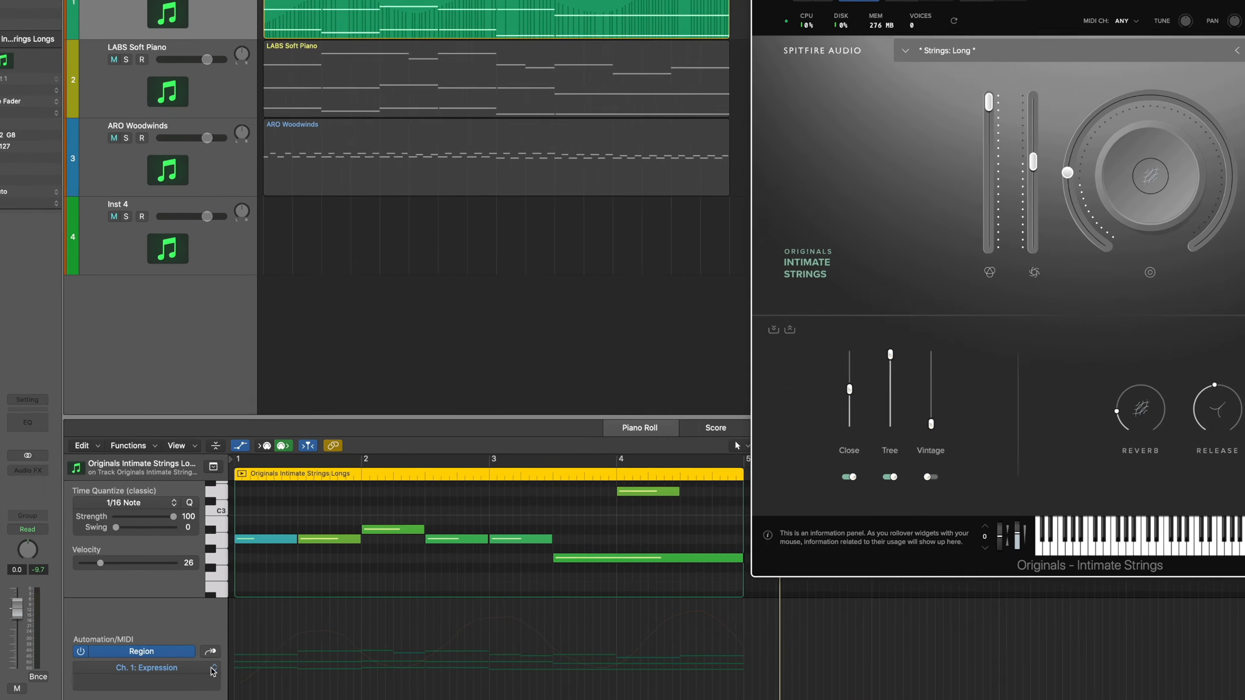
left_click(219, 662)
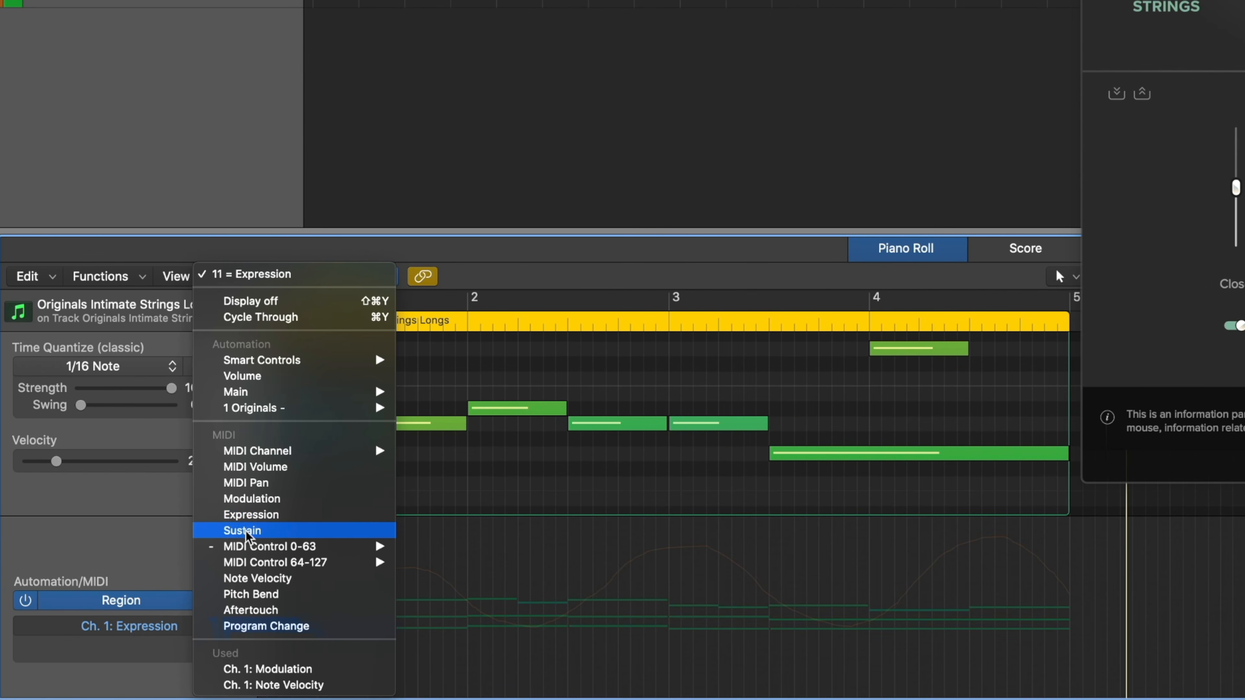
left_click(241, 519)
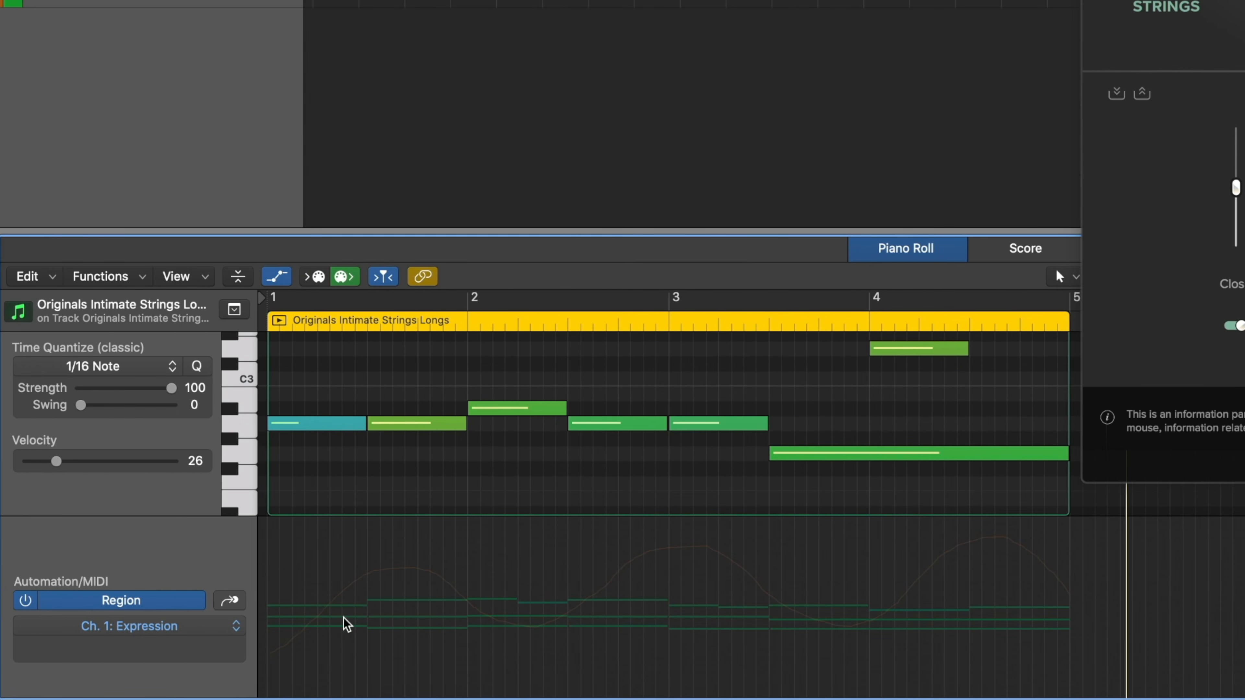
Examine the track automation parameters offered by the Originals plug-in, including its Expression parameter
left_click(193, 608)
left_click(196, 627)
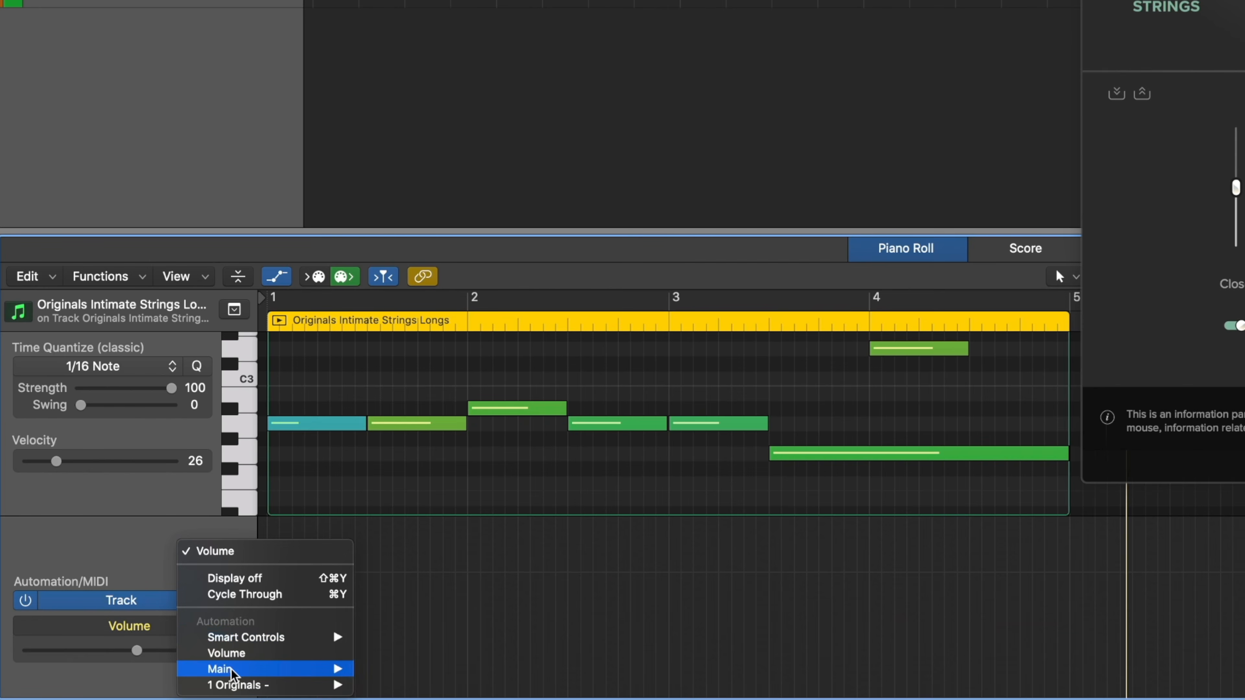
mouse_move(244, 691)
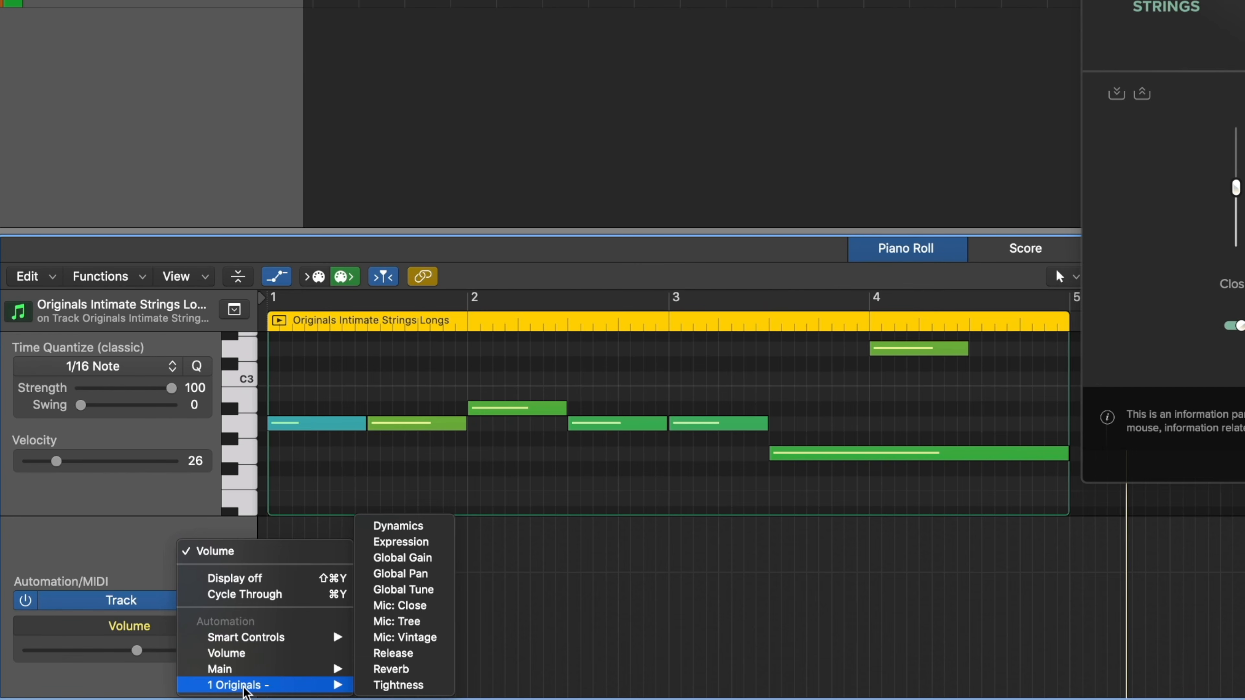
left_click(409, 554)
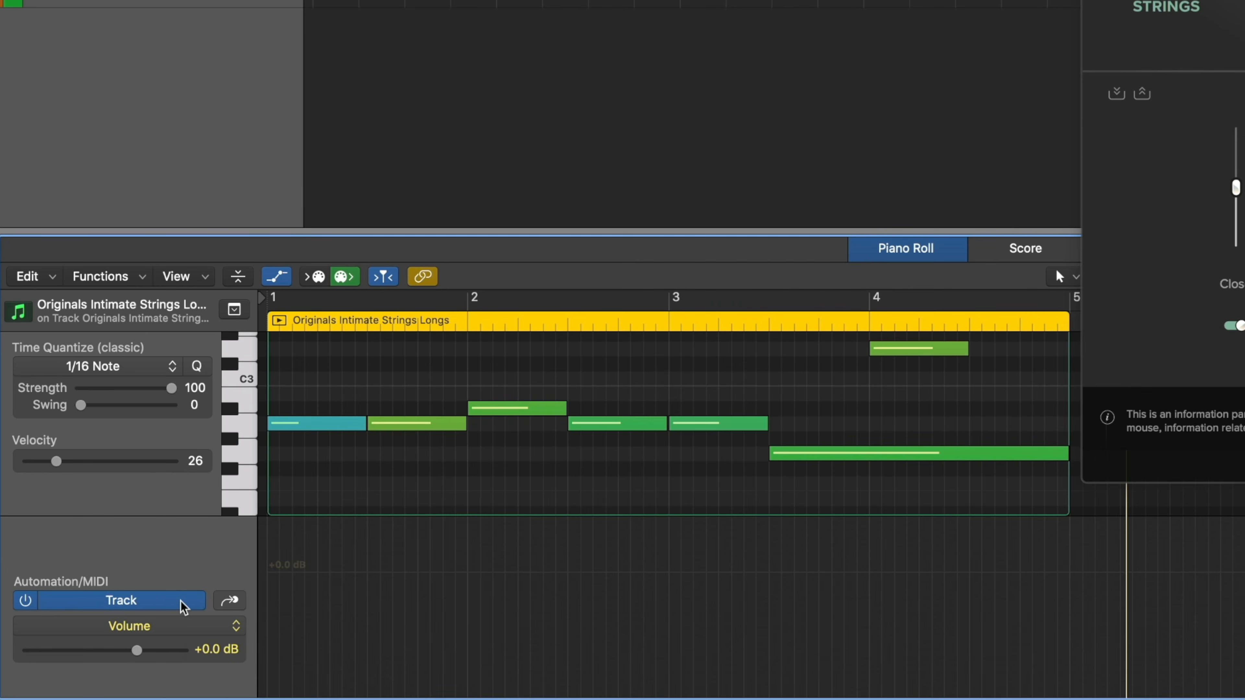
Return the lane to region data and draw a wave-shaped Expression curve across bars 1 to 5, with peaks of about 57, 95 and 64
left_click(181, 601)
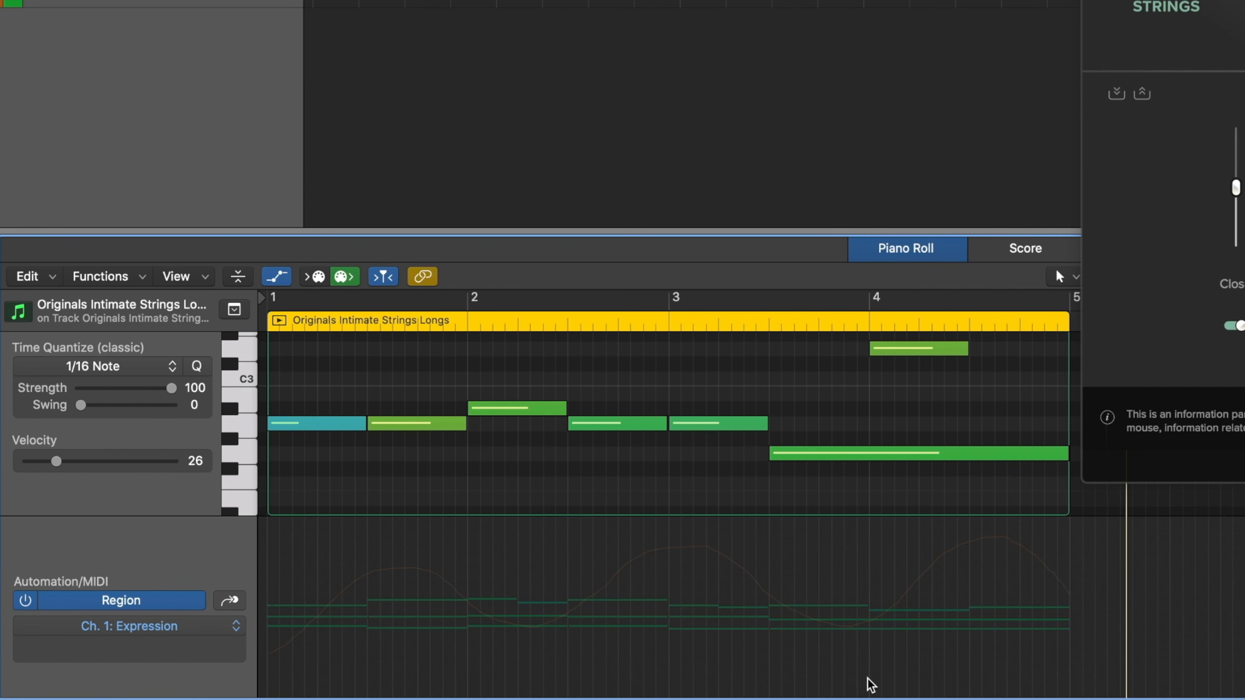
mouse_move(290, 669)
left_mouse_down()
mouse_move(653, 579)
mouse_move(1070, 672)
left_mouse_up()
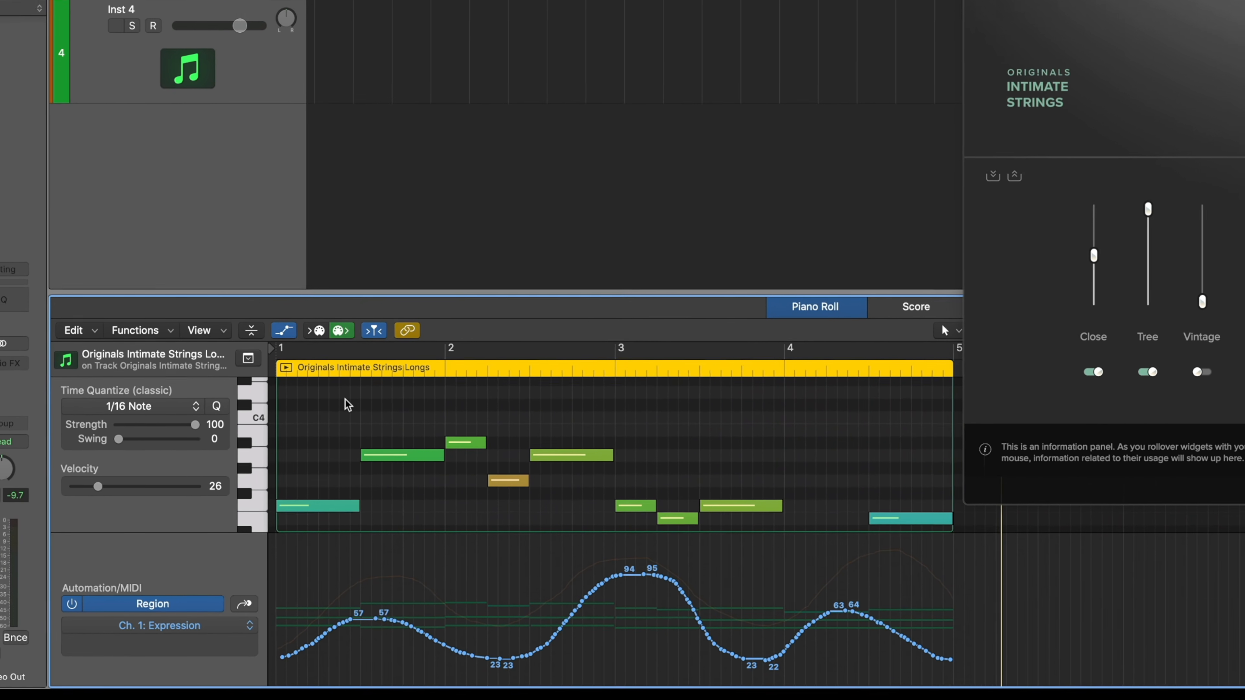
Play back the soloed strings region to hear the combined Modulation and Expression curves
scroll(303, 531, "down", 5)
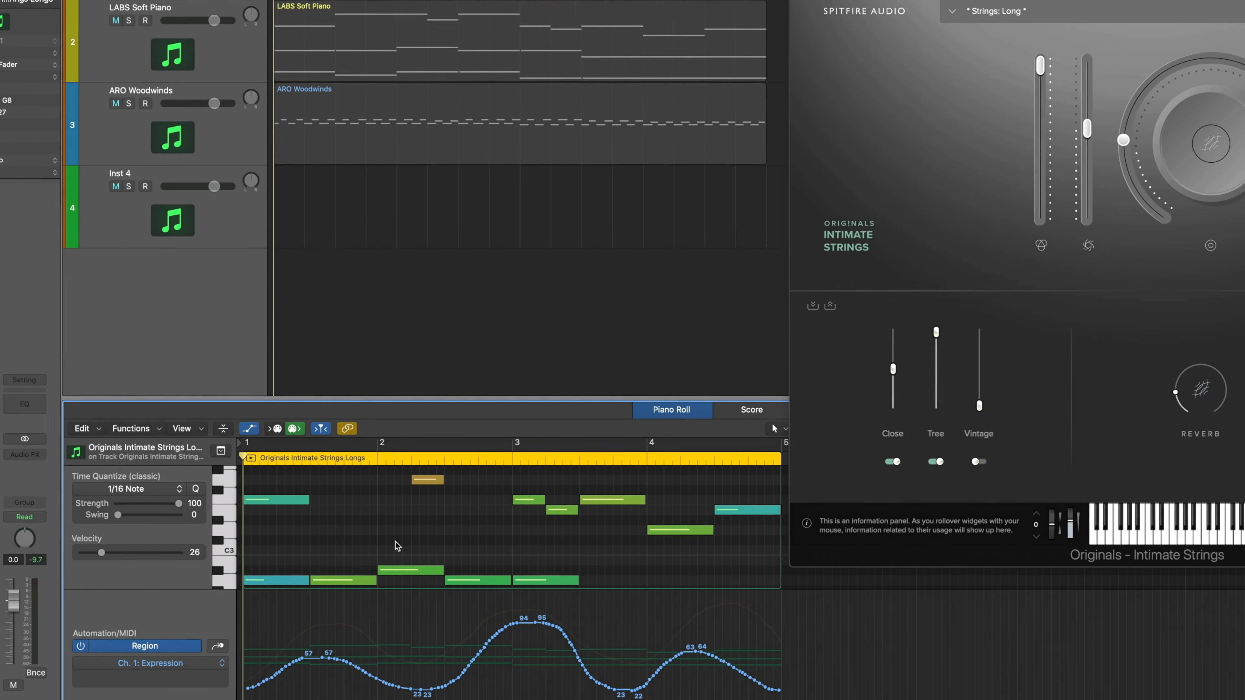
key("space")
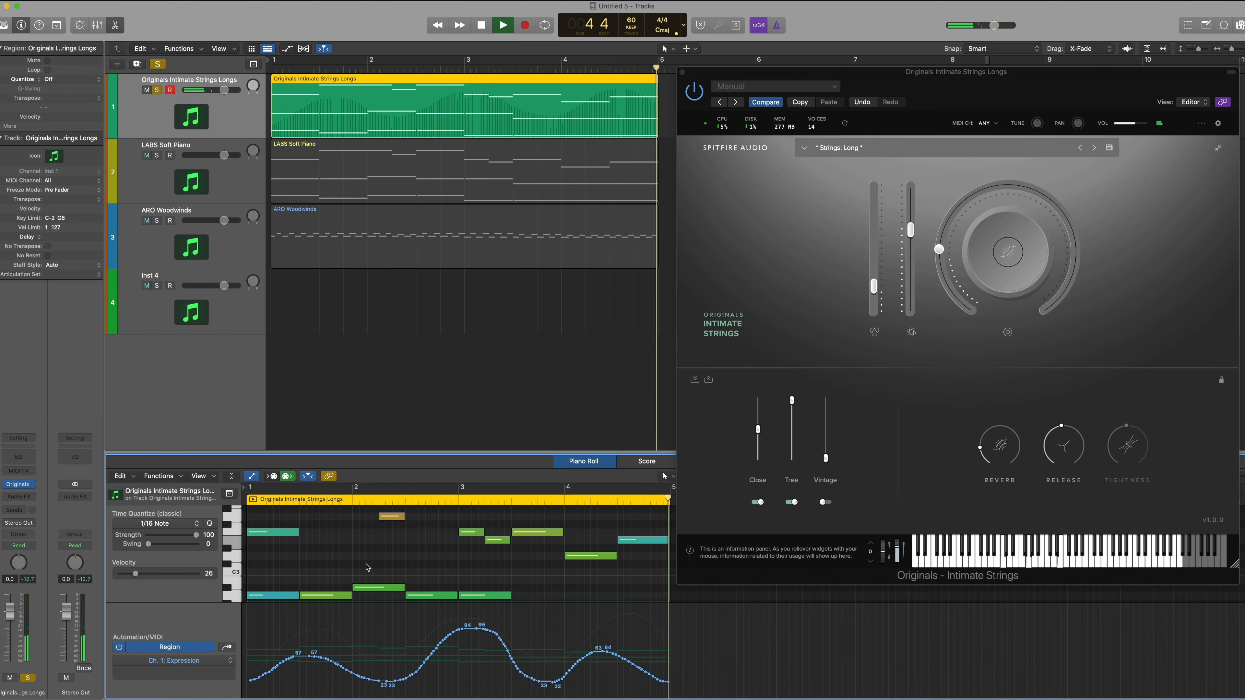
key("space")
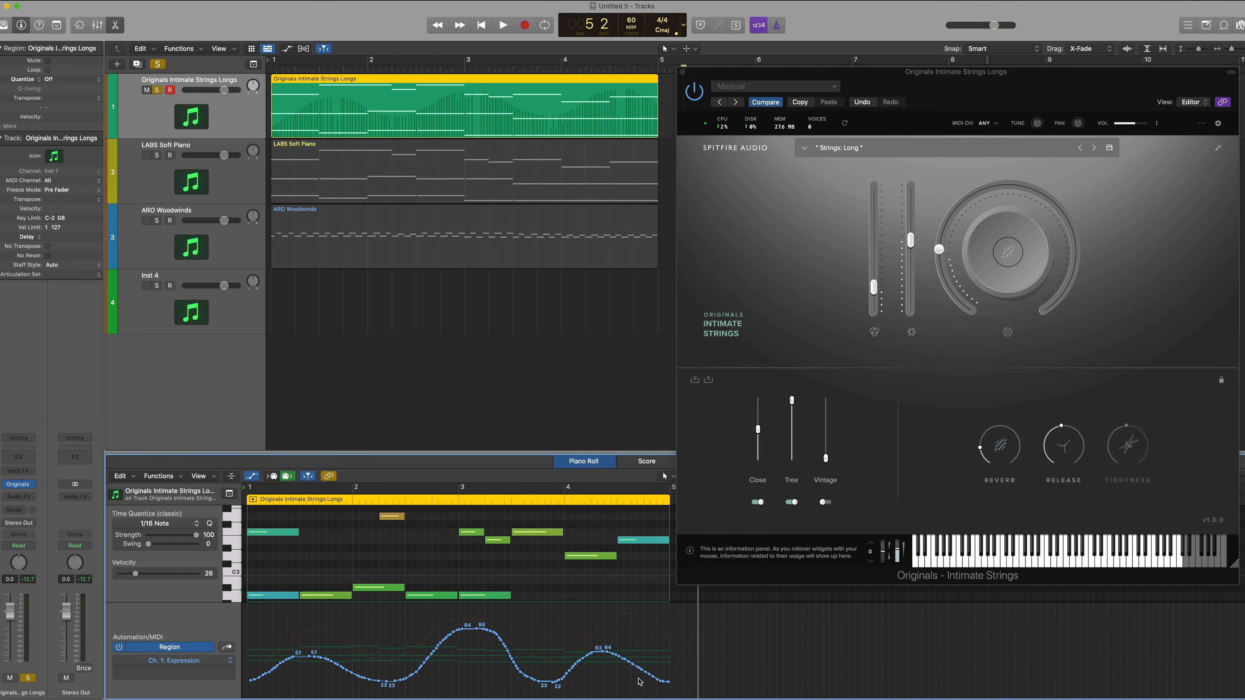
Raise the whole Expression curve of the strings region, then redraw its shape from bar 2 onward with peaks of about 82 and 114
key("super+a")
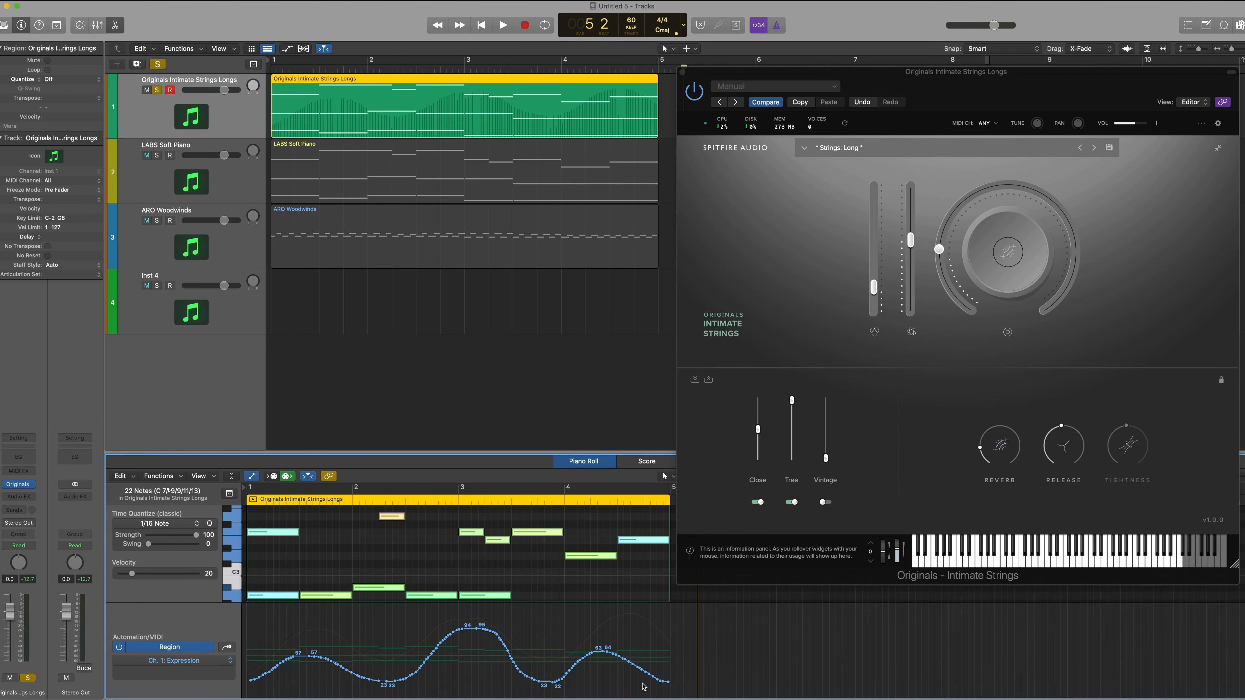
left_click(642, 684)
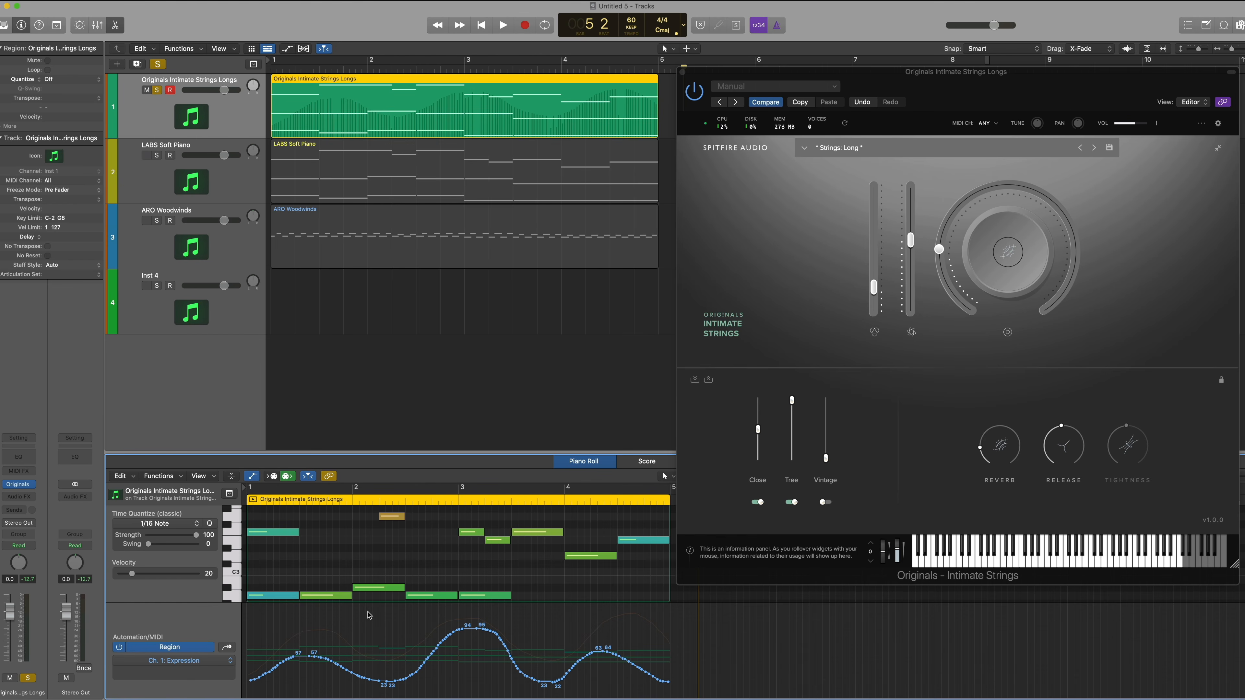
left_click_drag(247, 620, 750, 695)
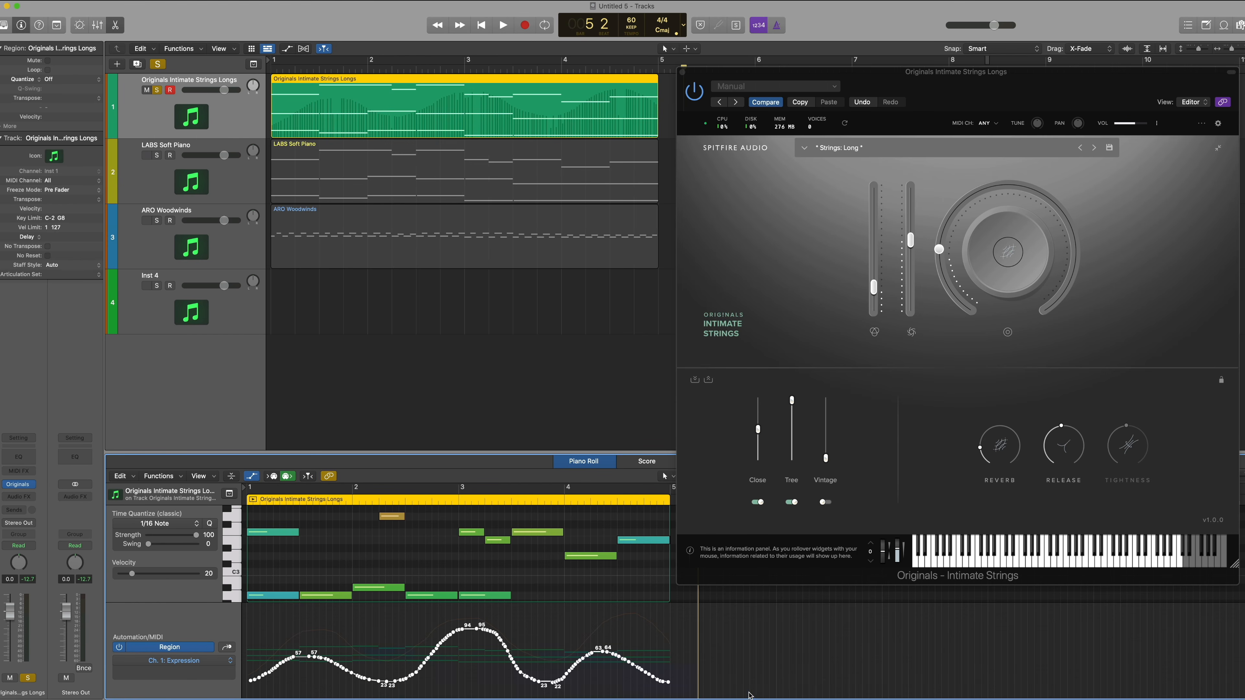
left_click_drag(360, 679, 362, 647)
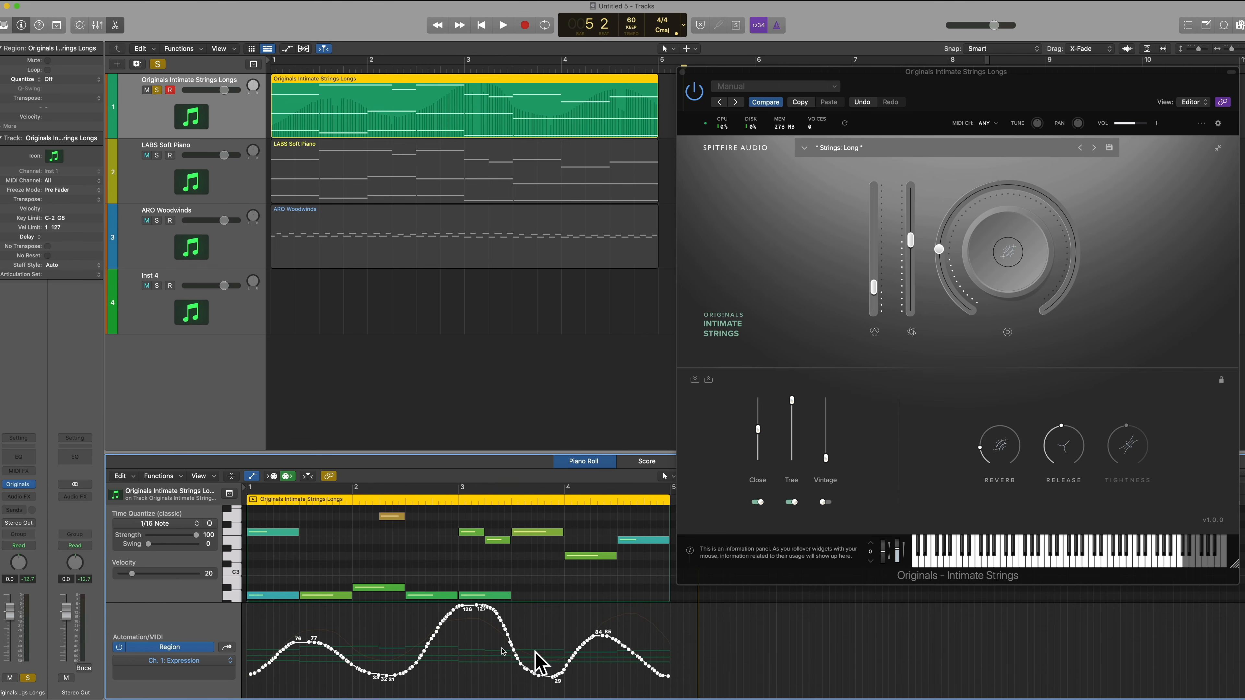
left_click_drag(377, 677, 439, 657)
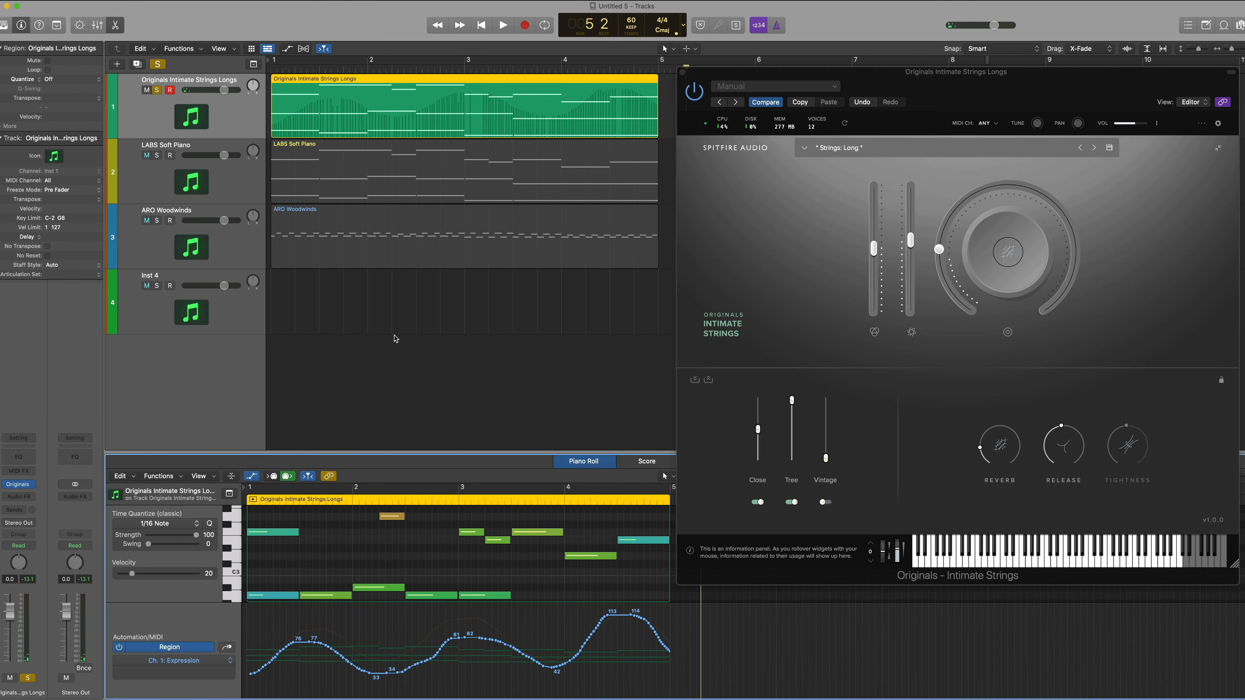
Unsolo the strings, solo the LABS Soft Piano track and play it back from the beginning
left_click(256, 193)
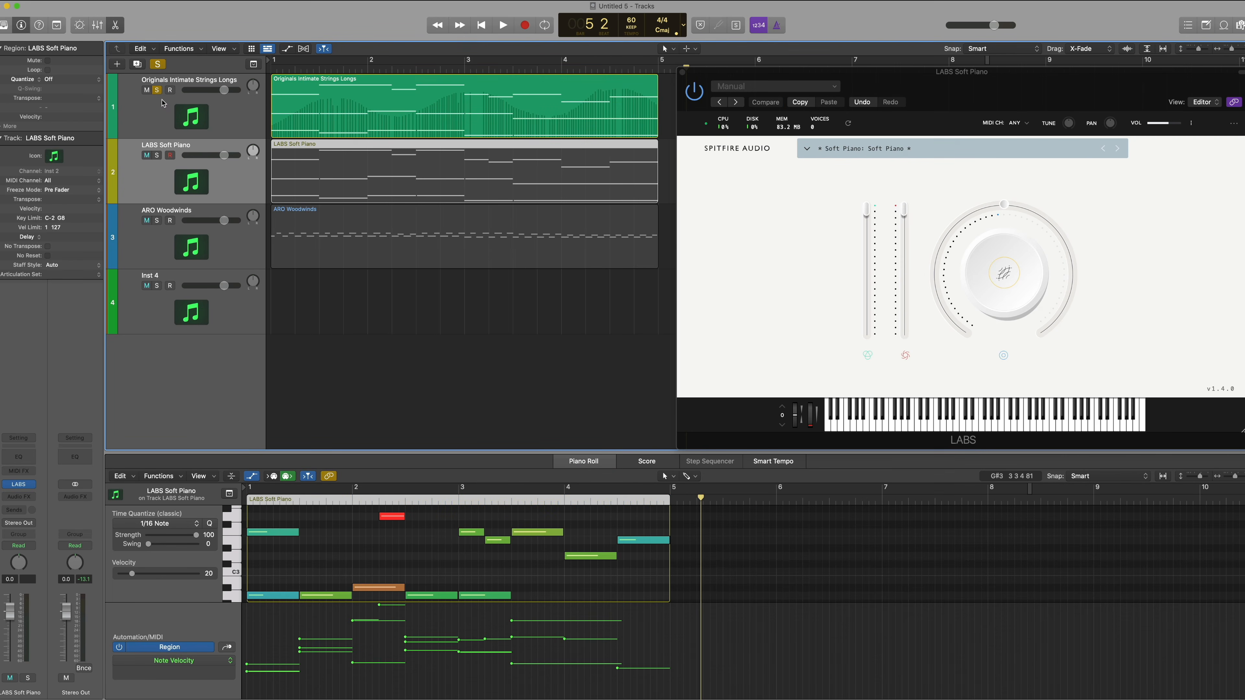
left_click(157, 91)
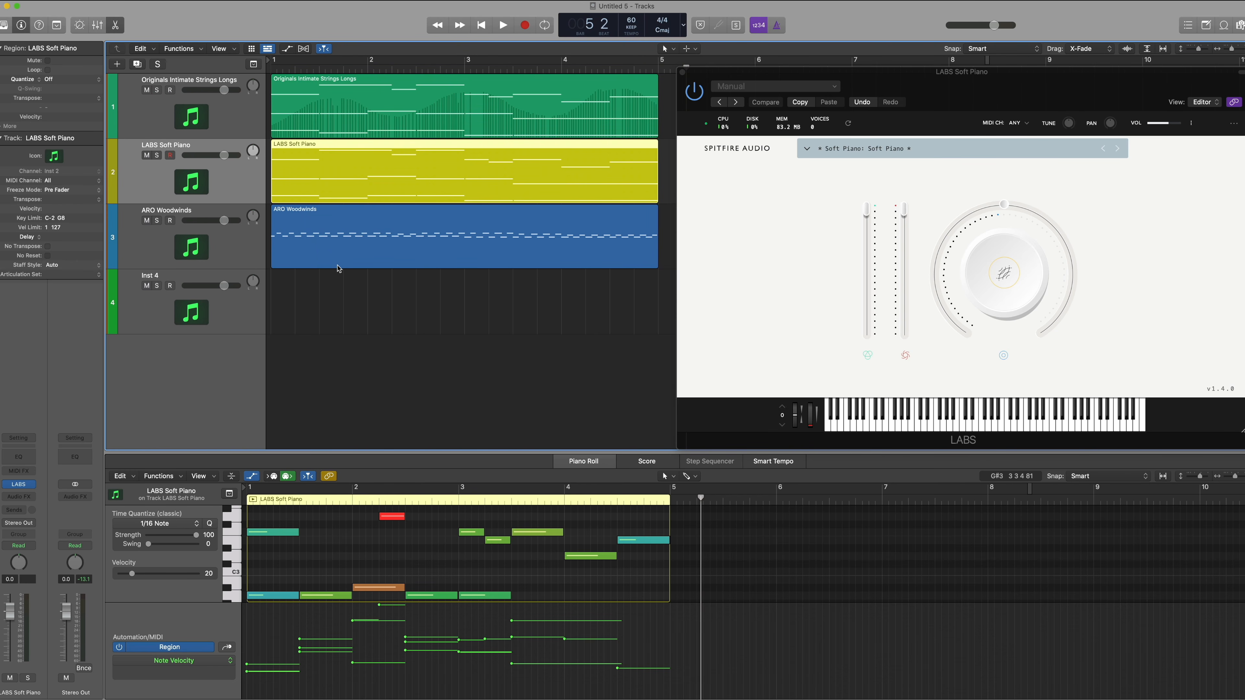
key("Return")
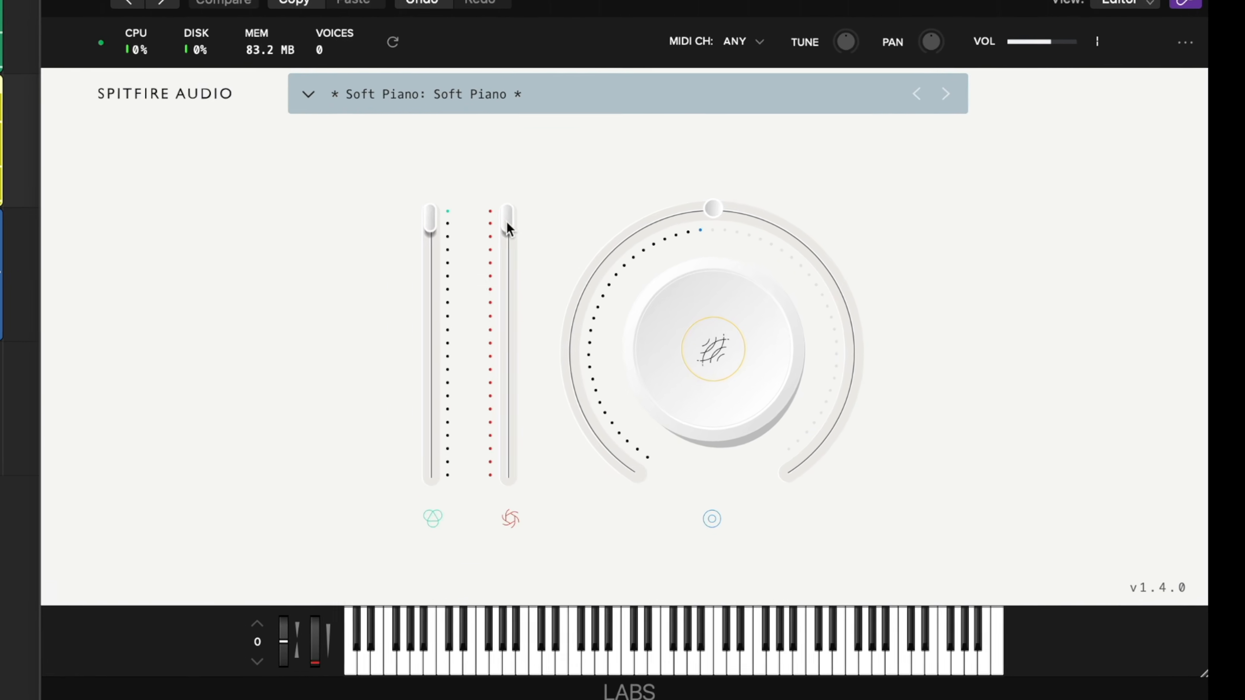
mouse_move(521, 268)
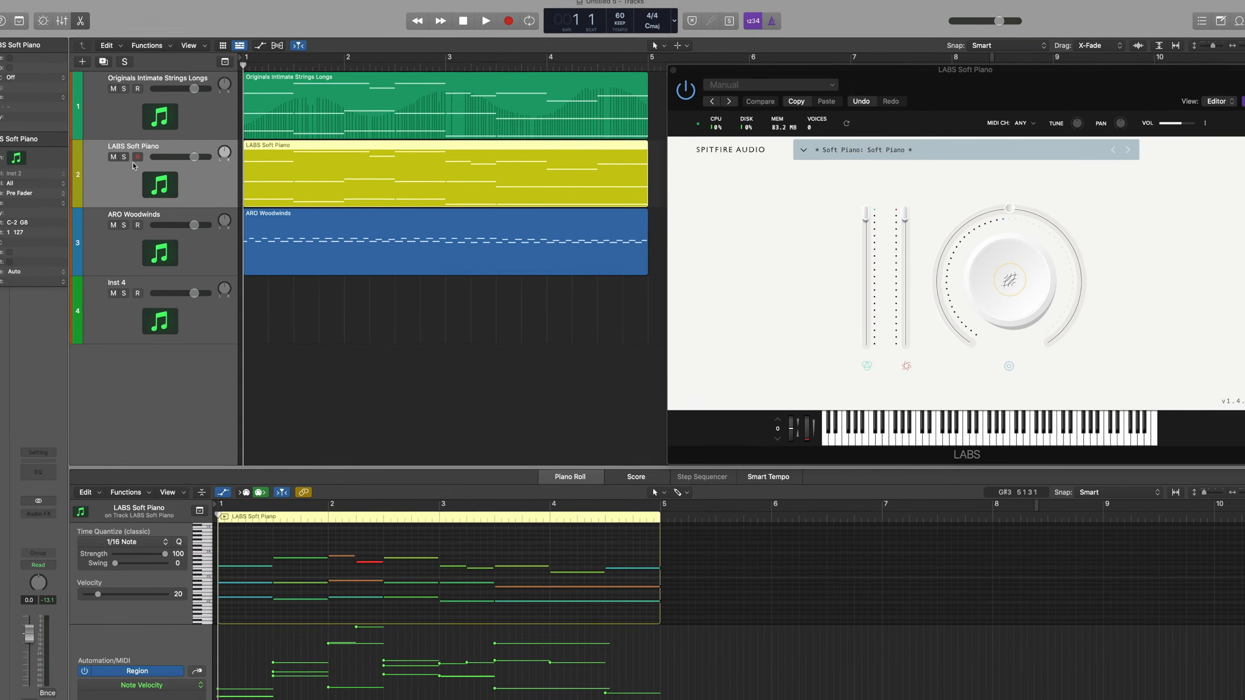
left_click(152, 164)
key("space")
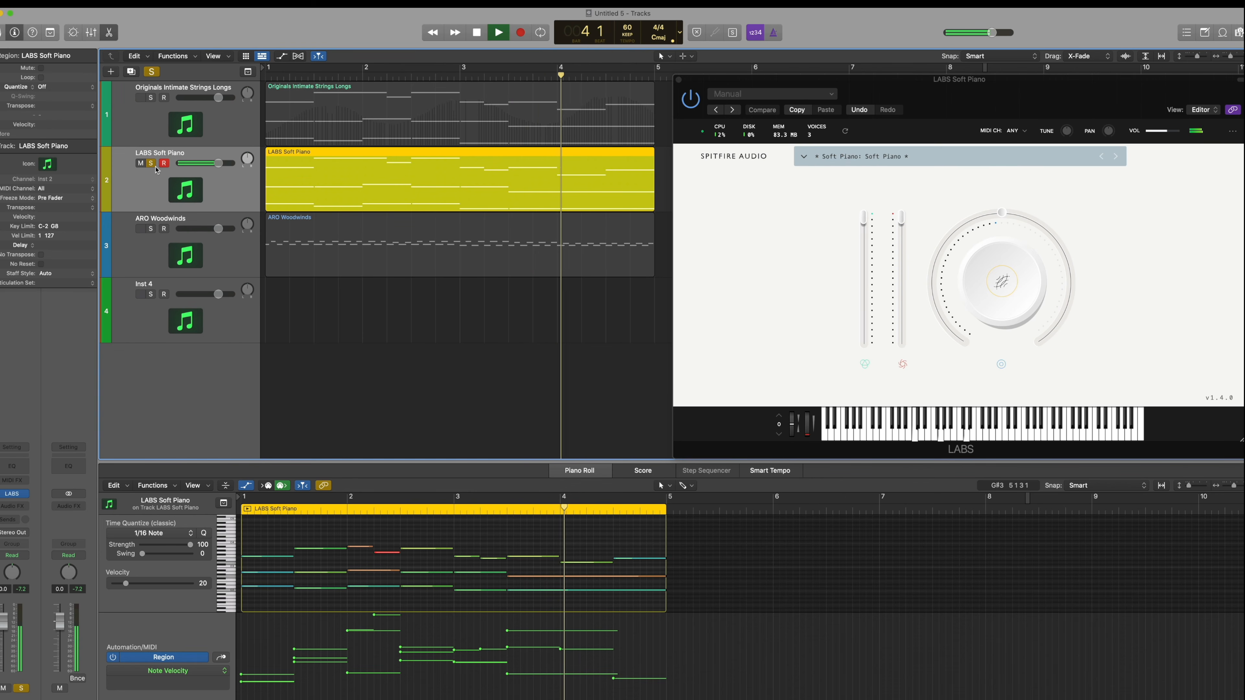
key("space")
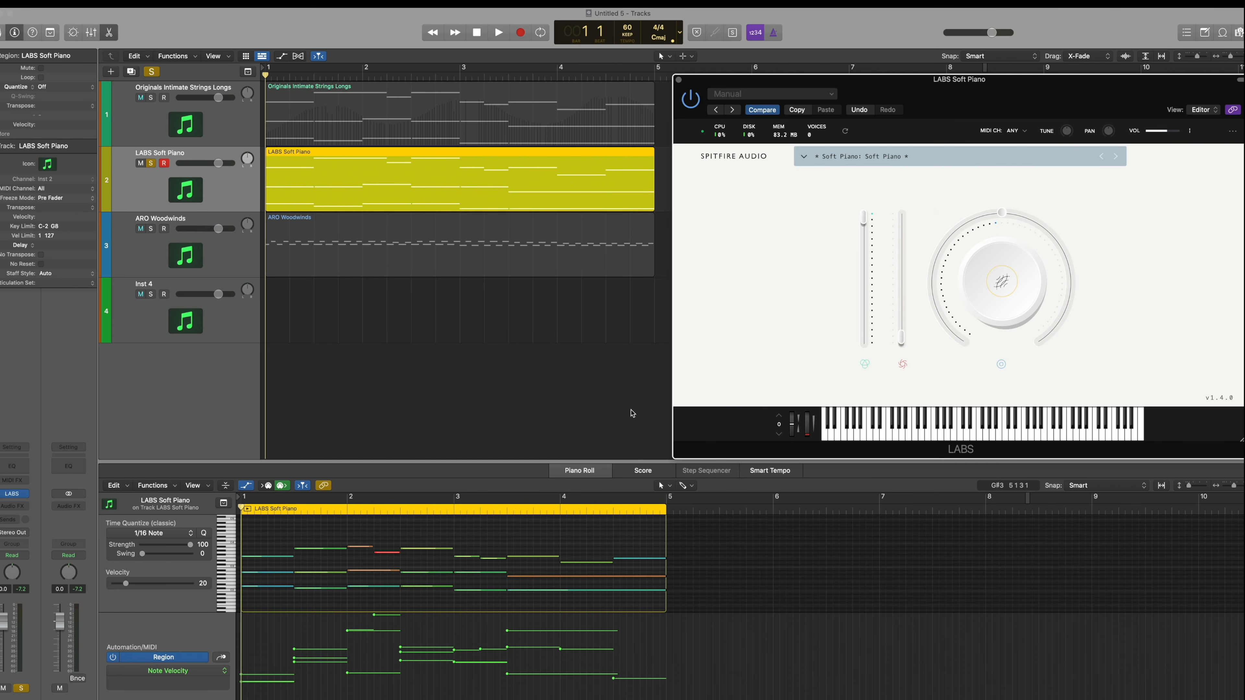
Play back the soloed piano with its Dynamics slider at minimum, then try out the plug-in's Expression slider
key("space")
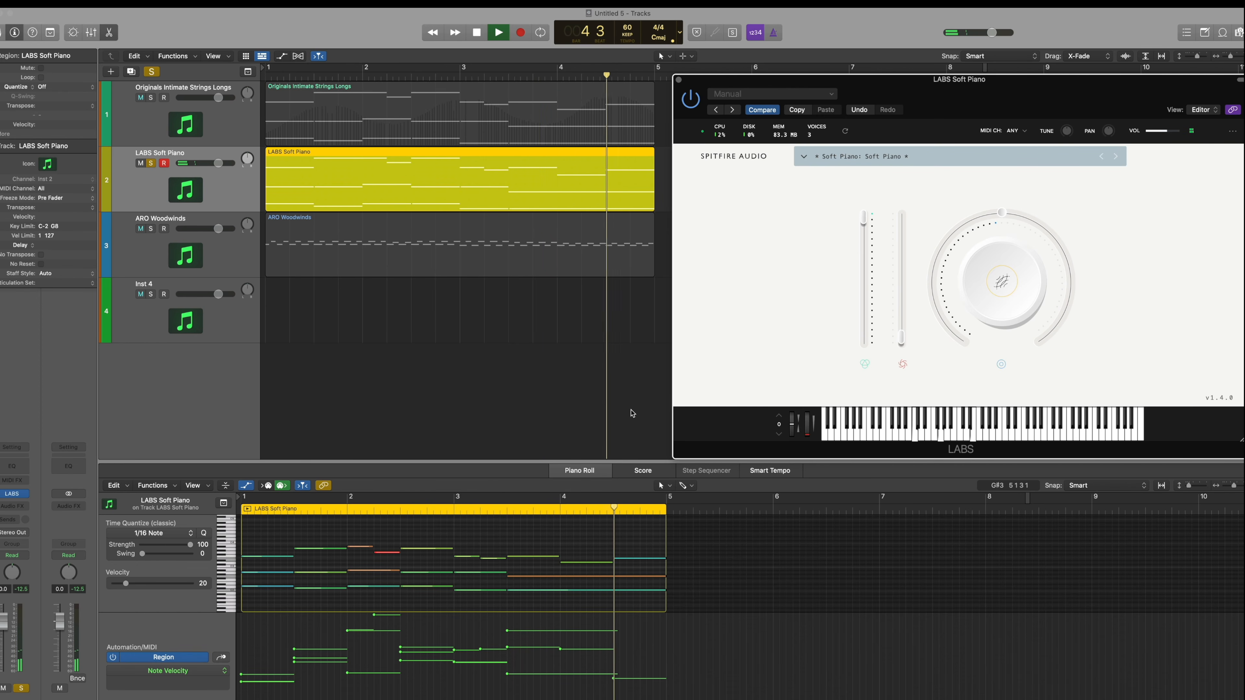
left_click(312, 679)
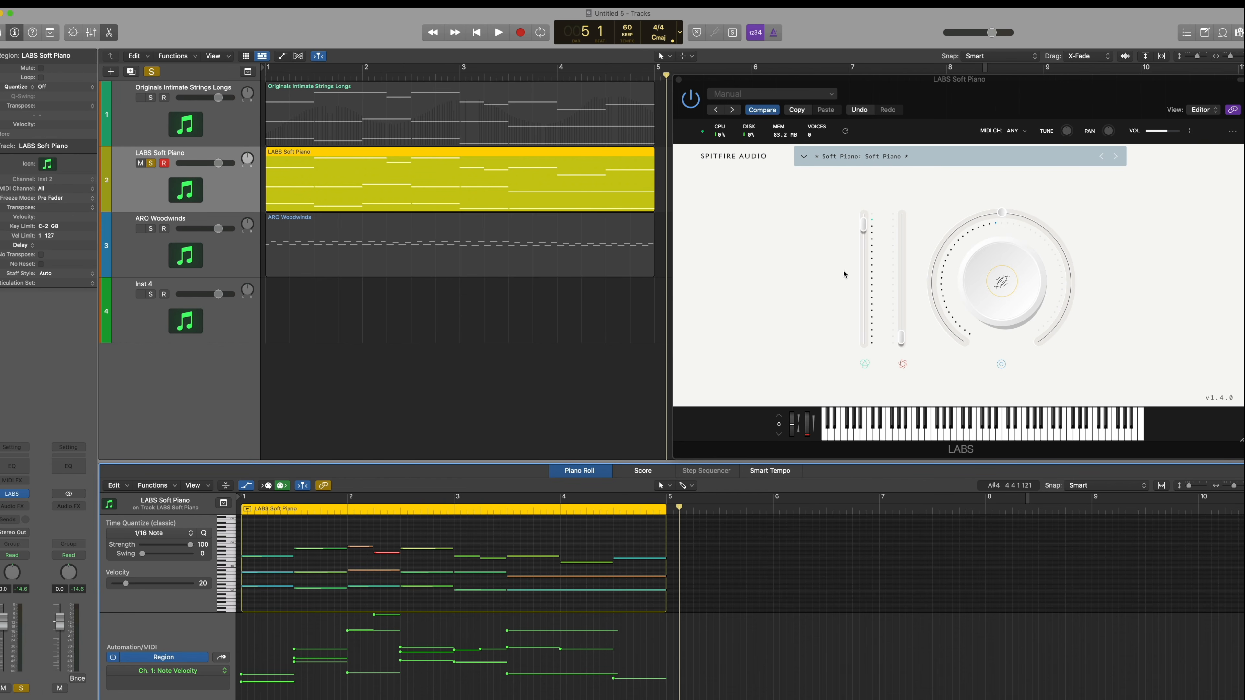
left_click_drag(863, 229, 866, 290)
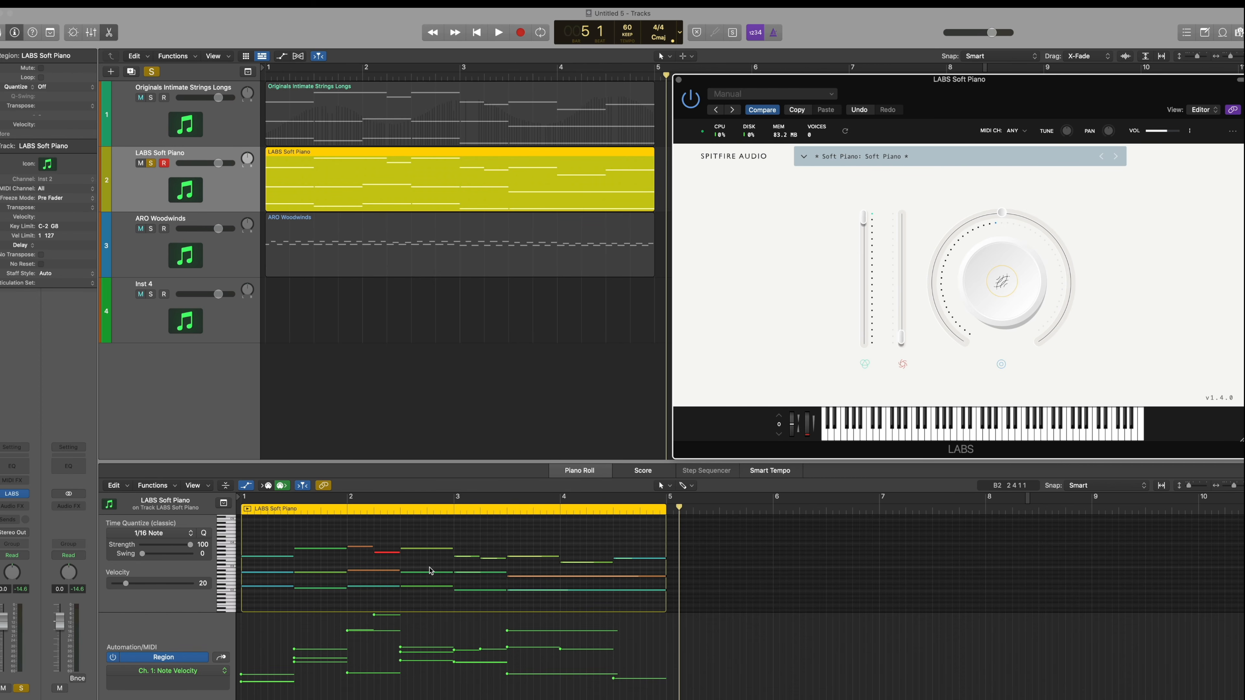
Solo the ARO Woodwinds track, show its notes in the Piano Roll and play the region from the beginning
left_click(236, 260)
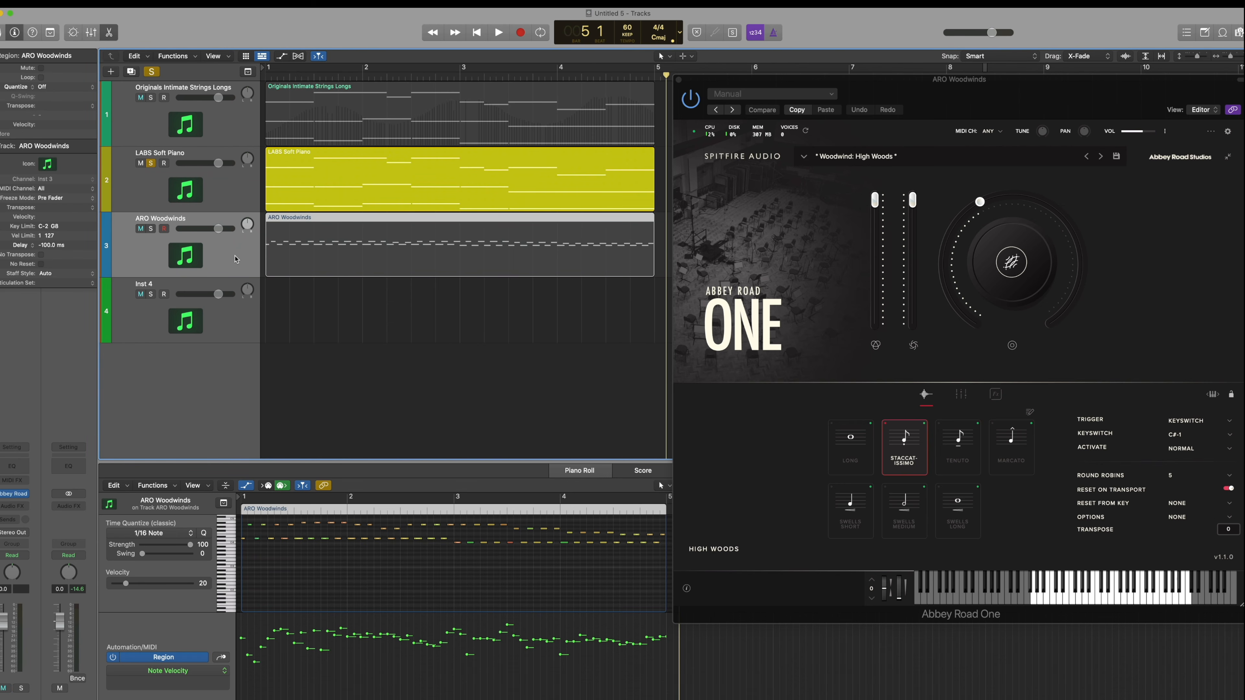
left_click(218, 258)
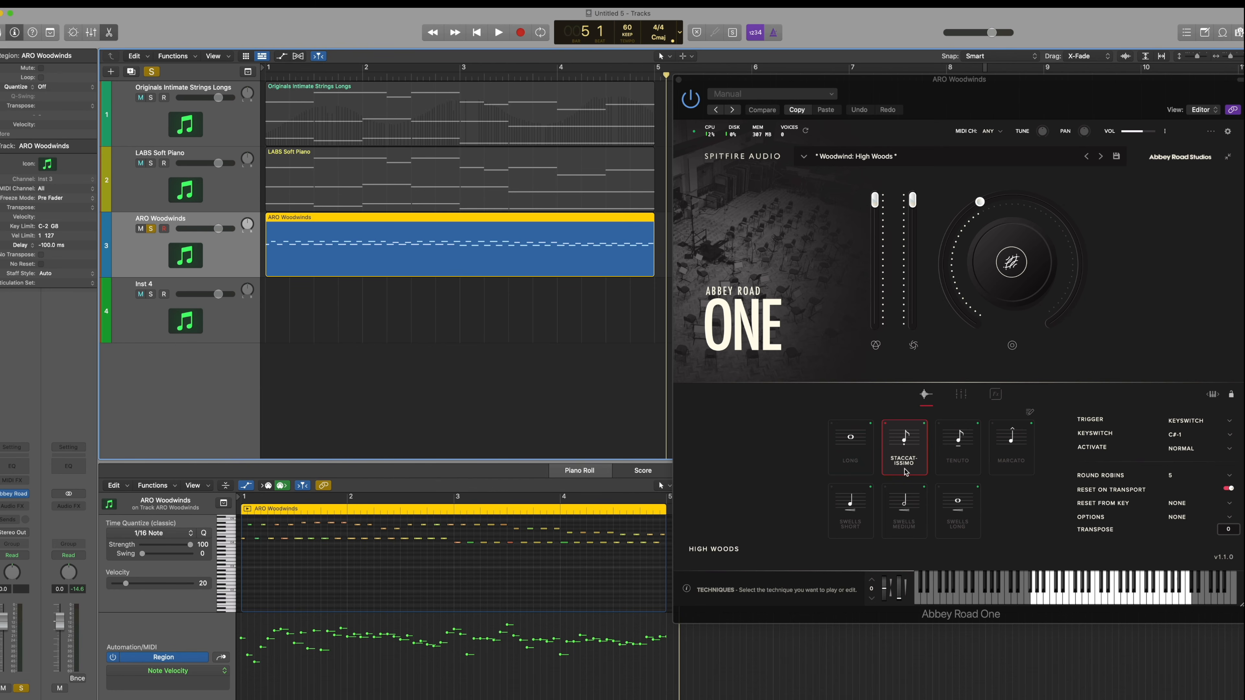
left_click(592, 591)
scroll(593, 590, "up", 2)
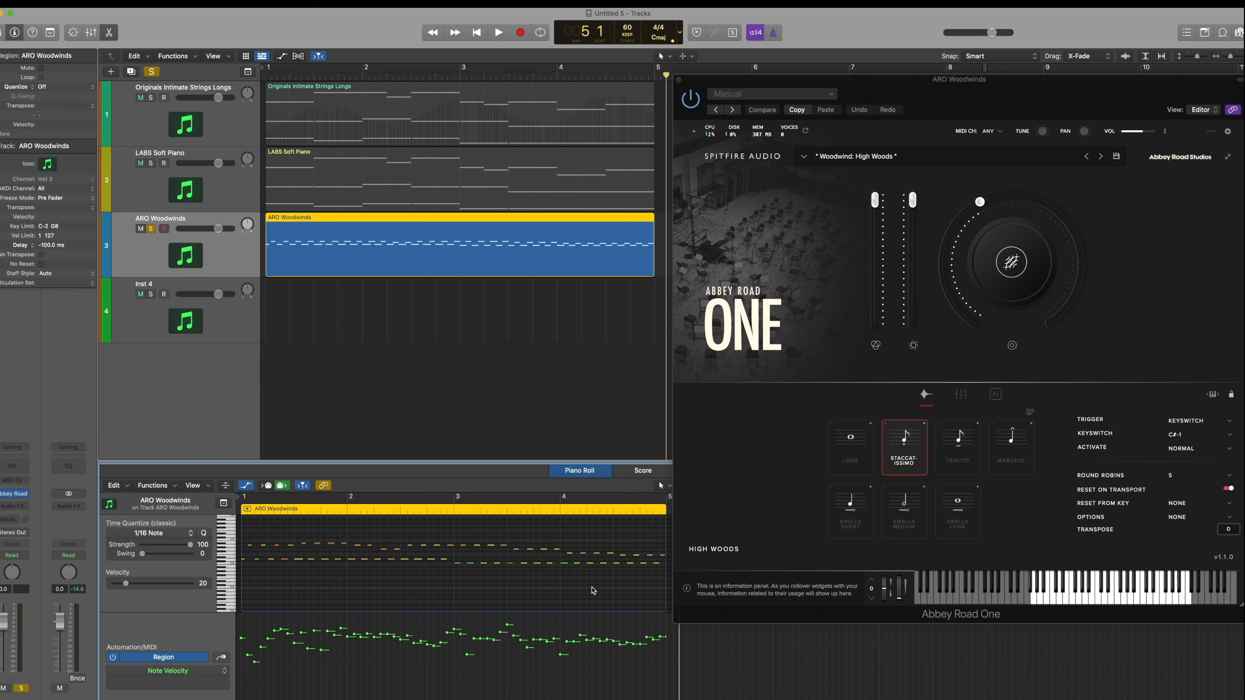
key("Return")
key("space")
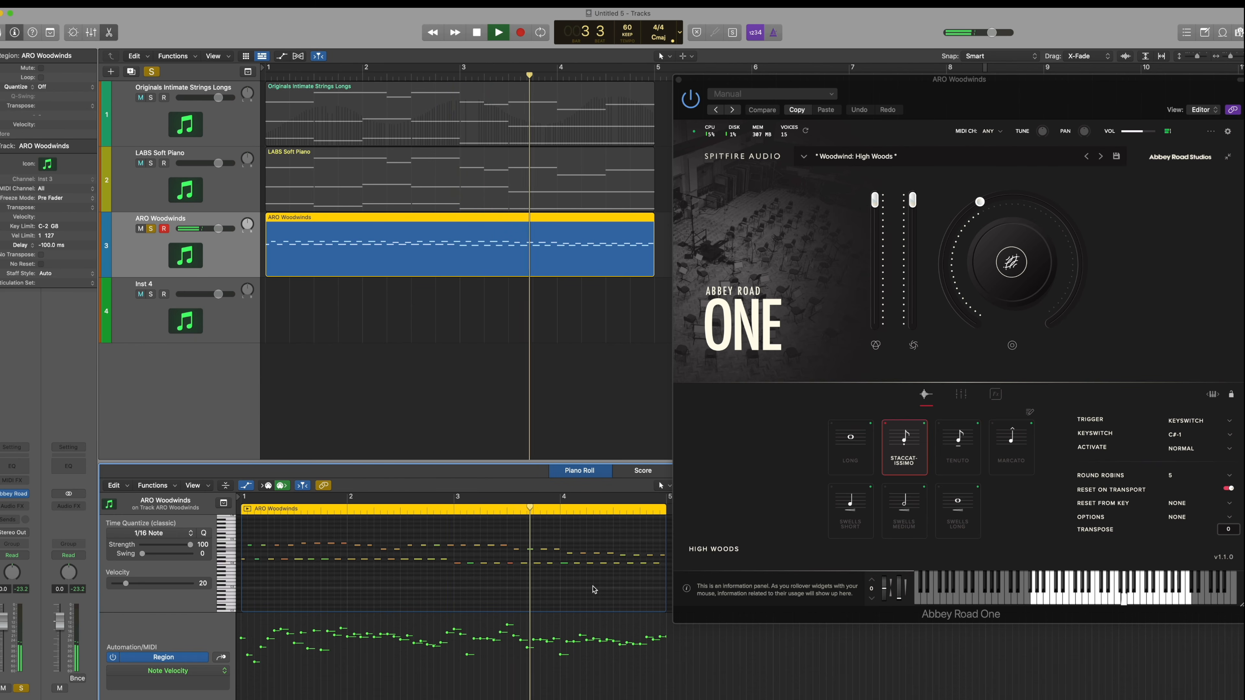
key("Return")
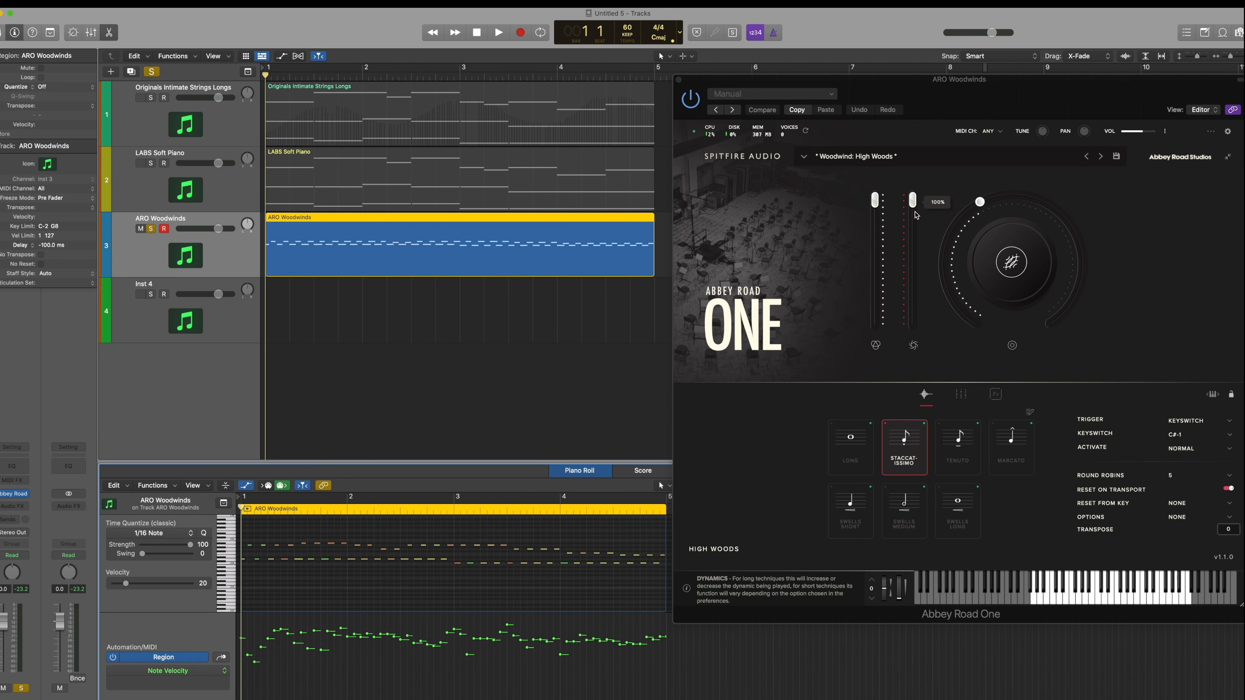
Lower the woodwinds' Dynamics slider to minimum, try a wave-shaped note velocity pattern across bars 1 to 5 and play it back
left_click_drag(915, 215, 922, 269)
left_click(269, 686)
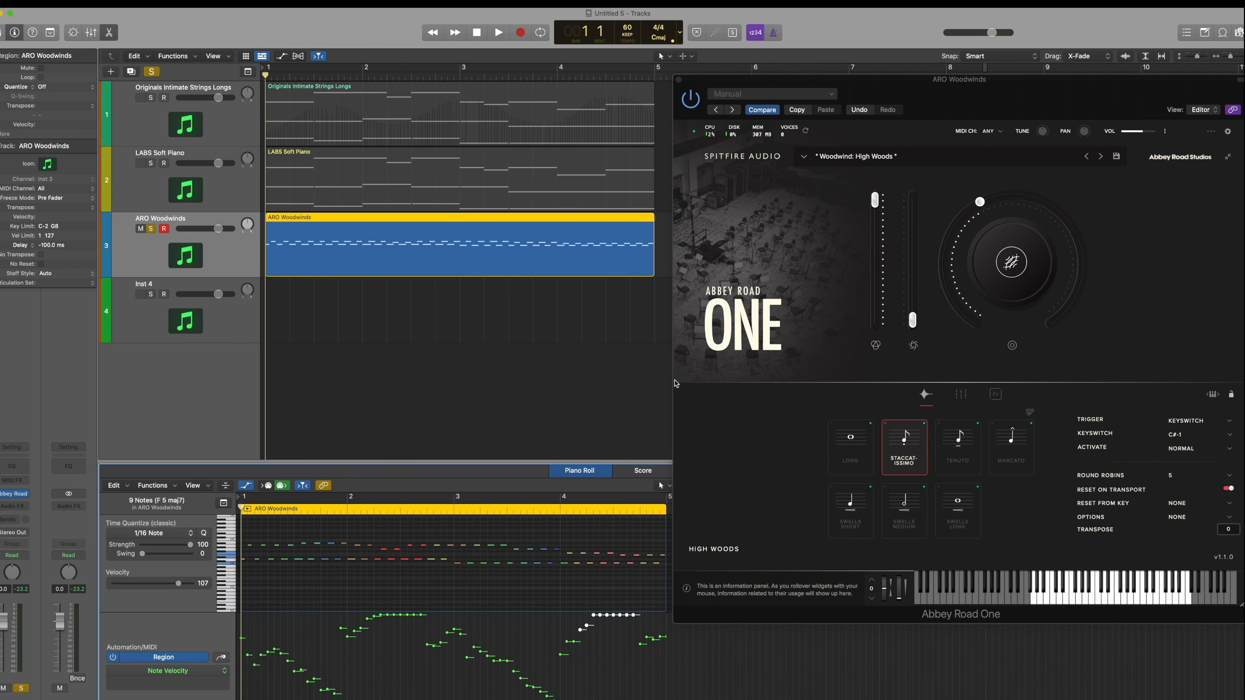
key("space")
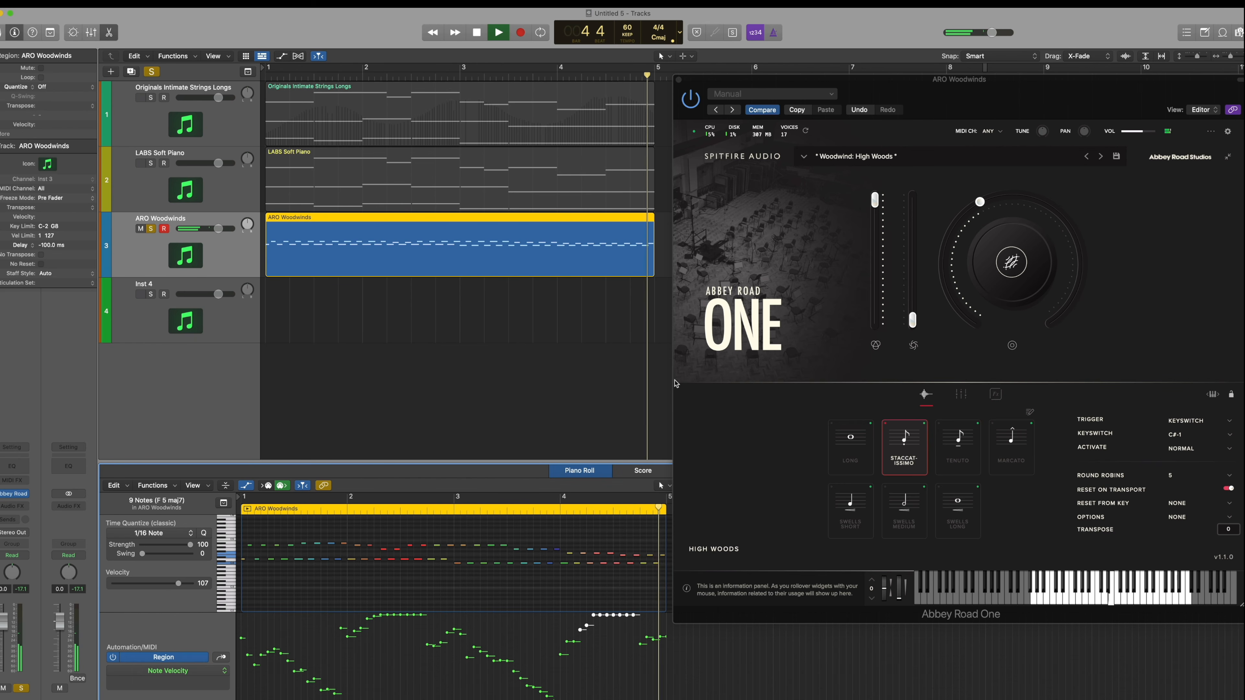
key("space")
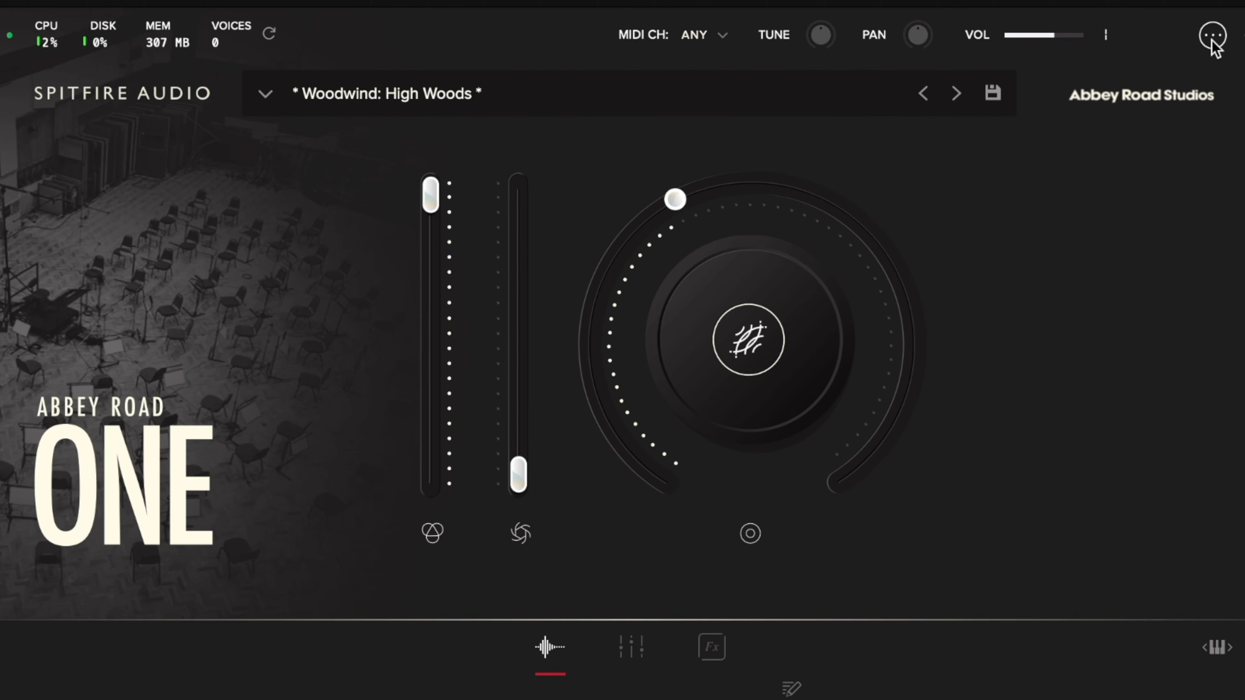
Set the woodwinds plug-in's Dynamics option to Vel. Mapped to Dynamics and try out the Dynamics slider
left_click(1212, 37)
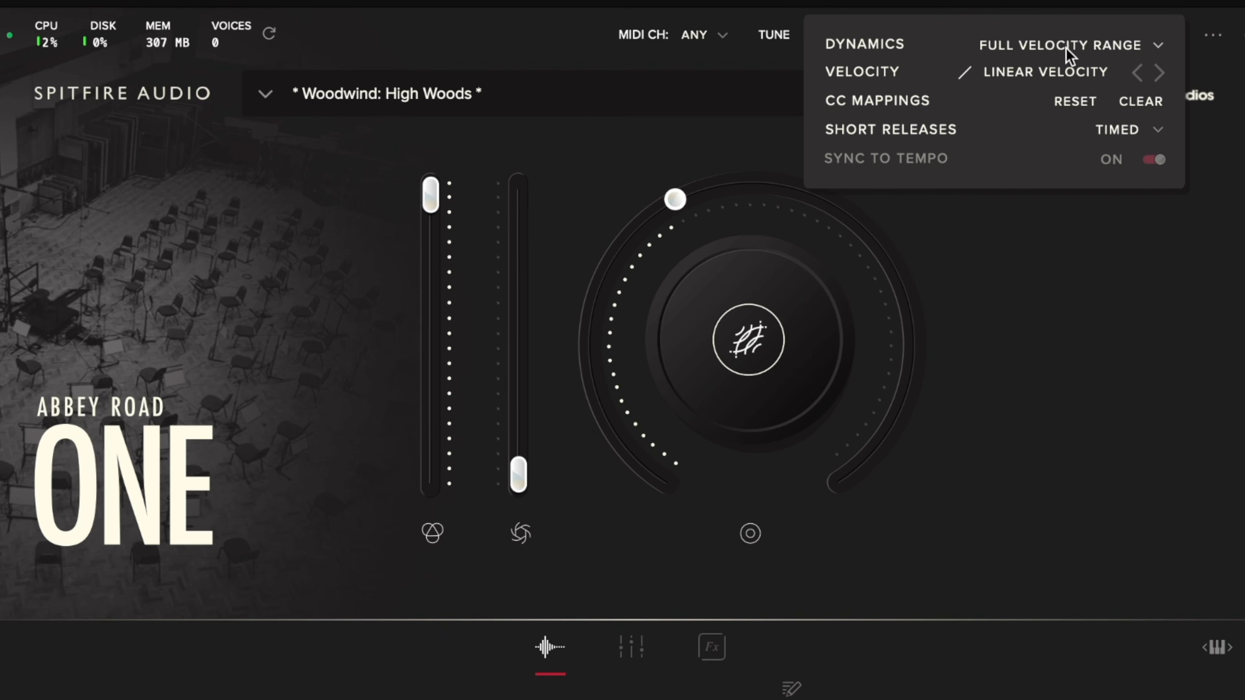
left_click(1156, 47)
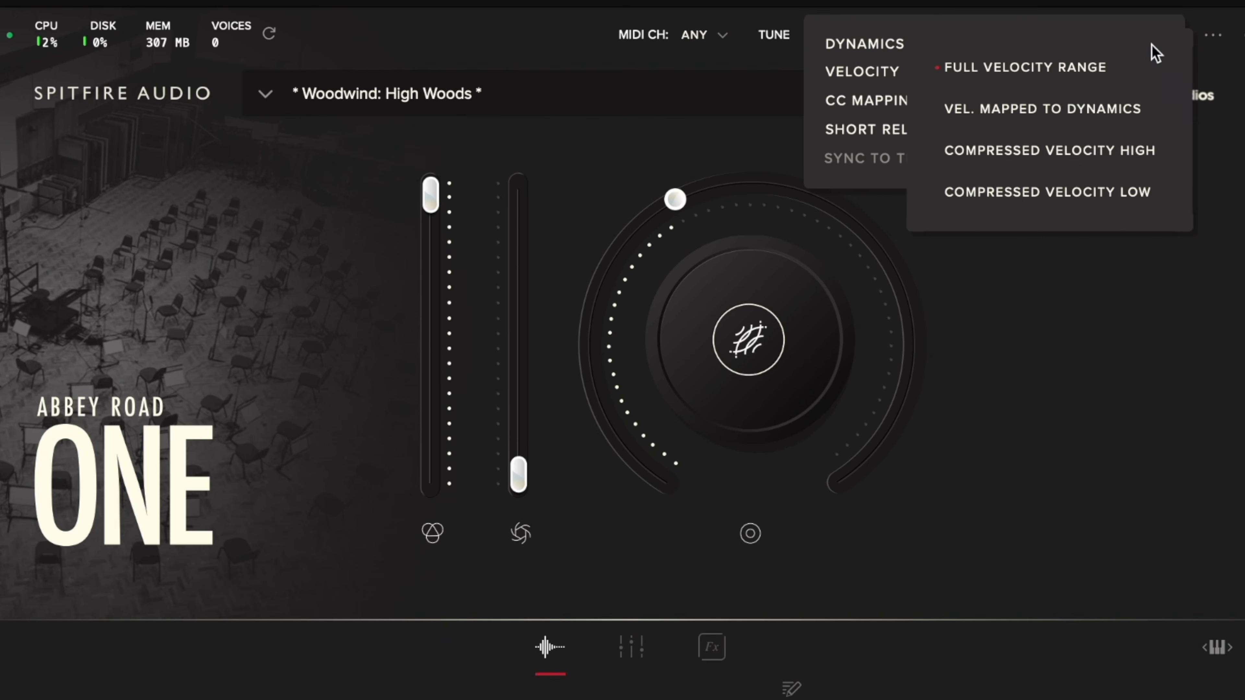
left_click(1062, 111)
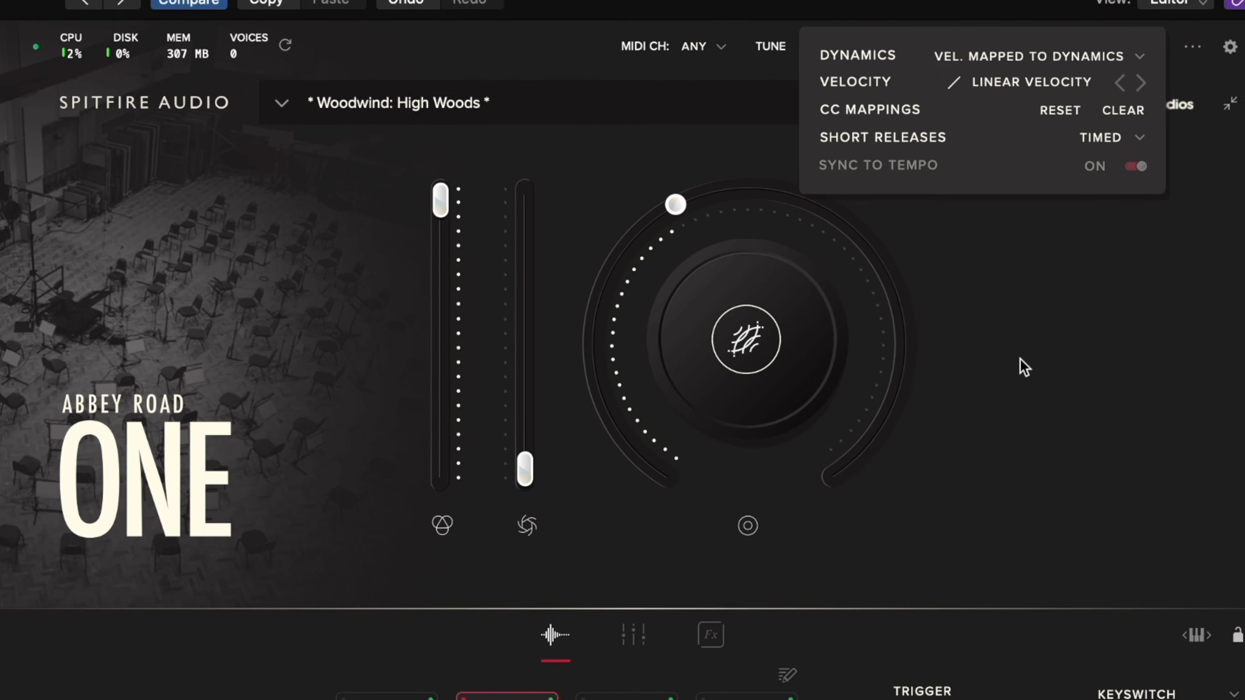
left_click(1025, 349)
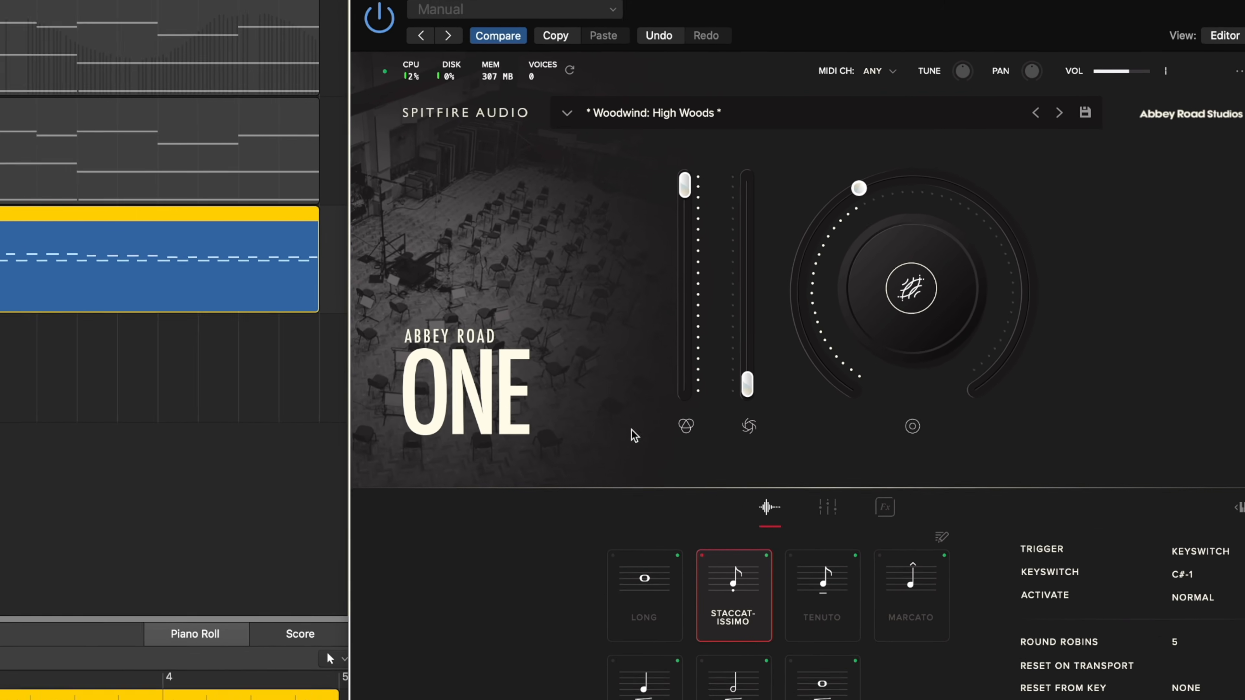
left_click_drag(747, 381, 747, 349)
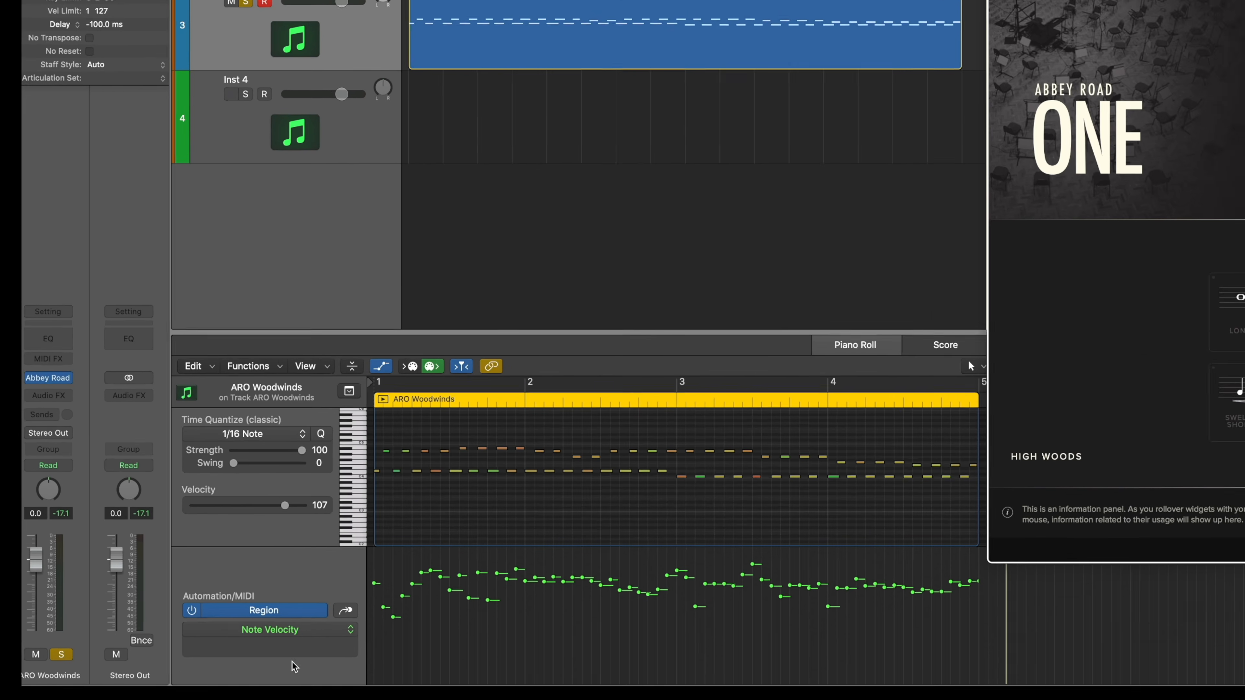
Draw a wave-shaped Modulation curve in the woodwinds region, with peaks of about 101, 110 and 121, and play it back
left_click(299, 639)
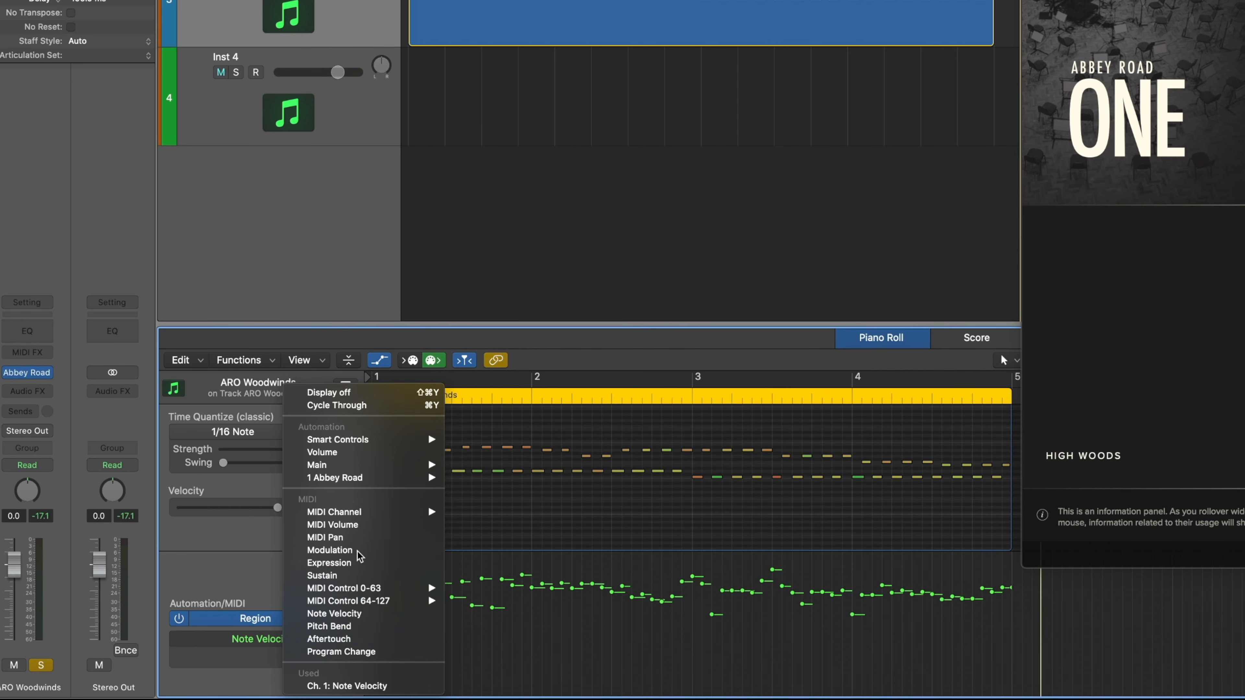
left_click(339, 550)
mouse_move(376, 636)
left_mouse_down()
mouse_move(498, 583)
mouse_move(615, 630)
mouse_move(723, 573)
mouse_move(785, 603)
mouse_move(1005, 564)
left_mouse_up()
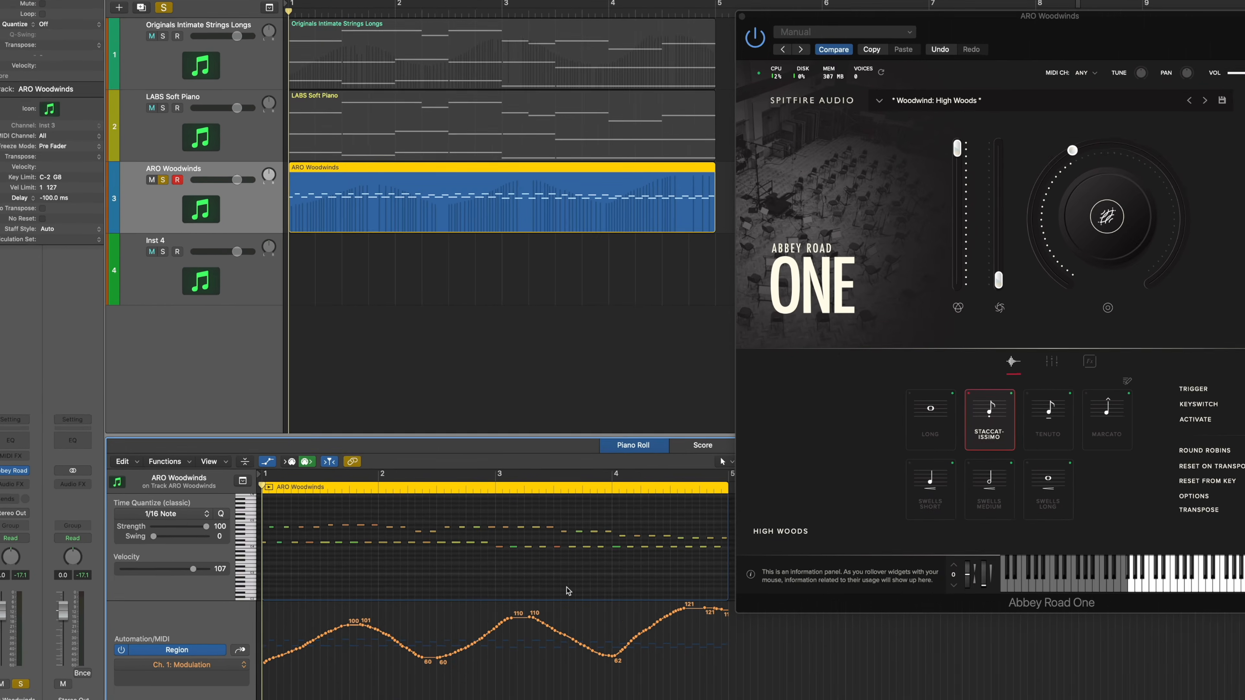
key("space")
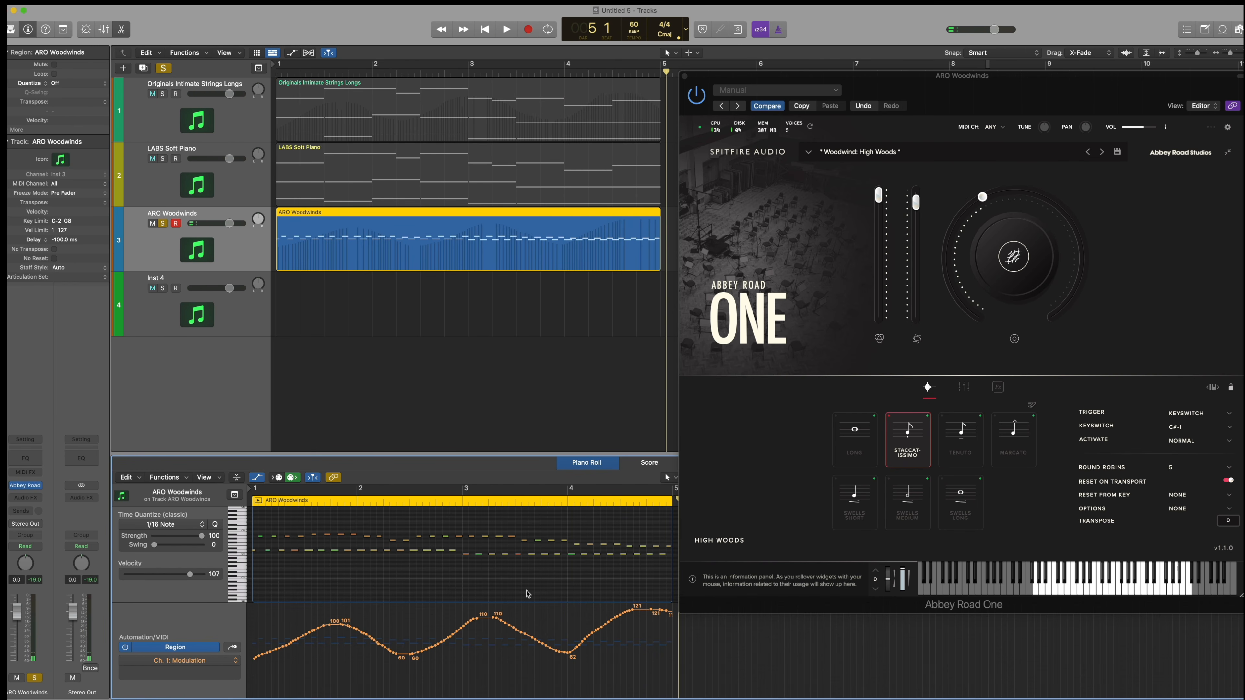
key("Return")
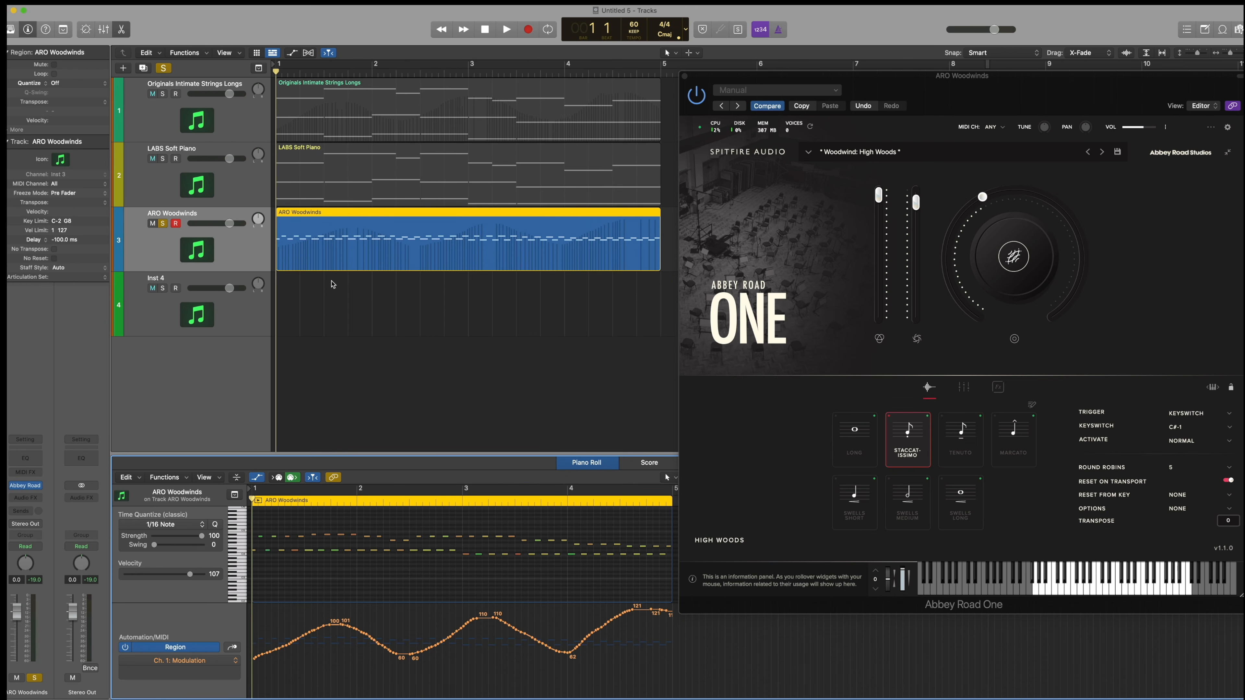
Unsolo the woodwinds, play all tracks together and select the Originals Intimate Strings Longs track during playback
left_click(164, 223)
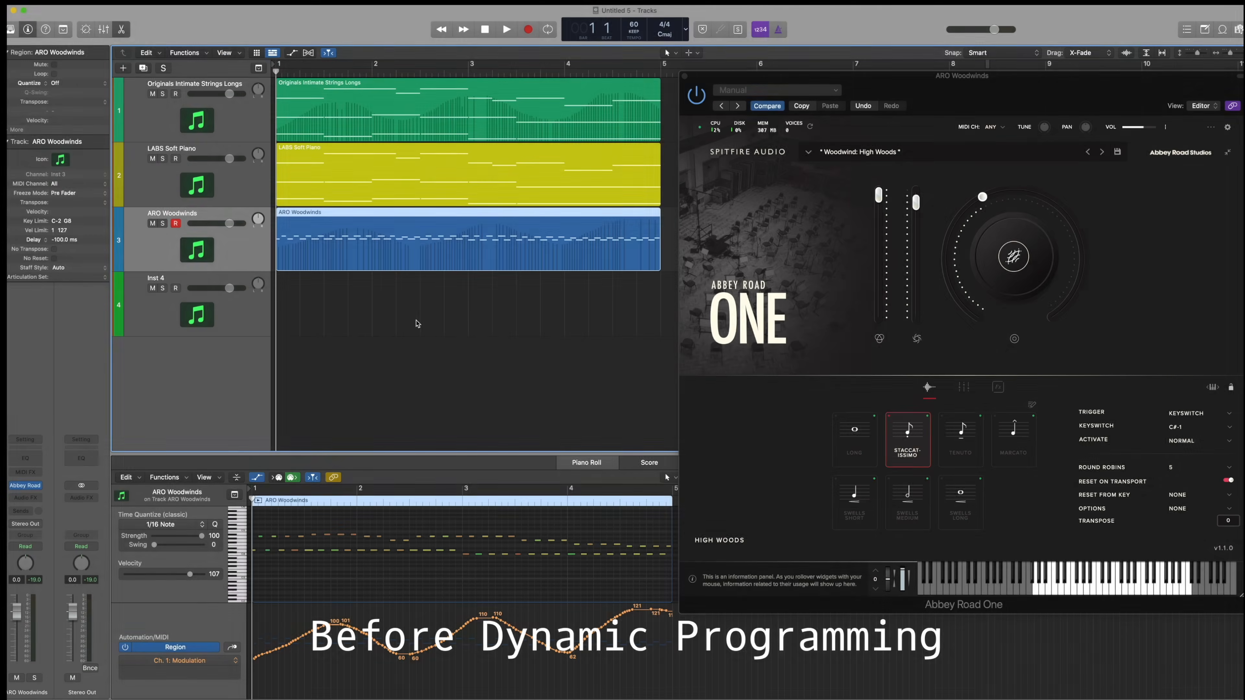
left_click(417, 324)
key("space")
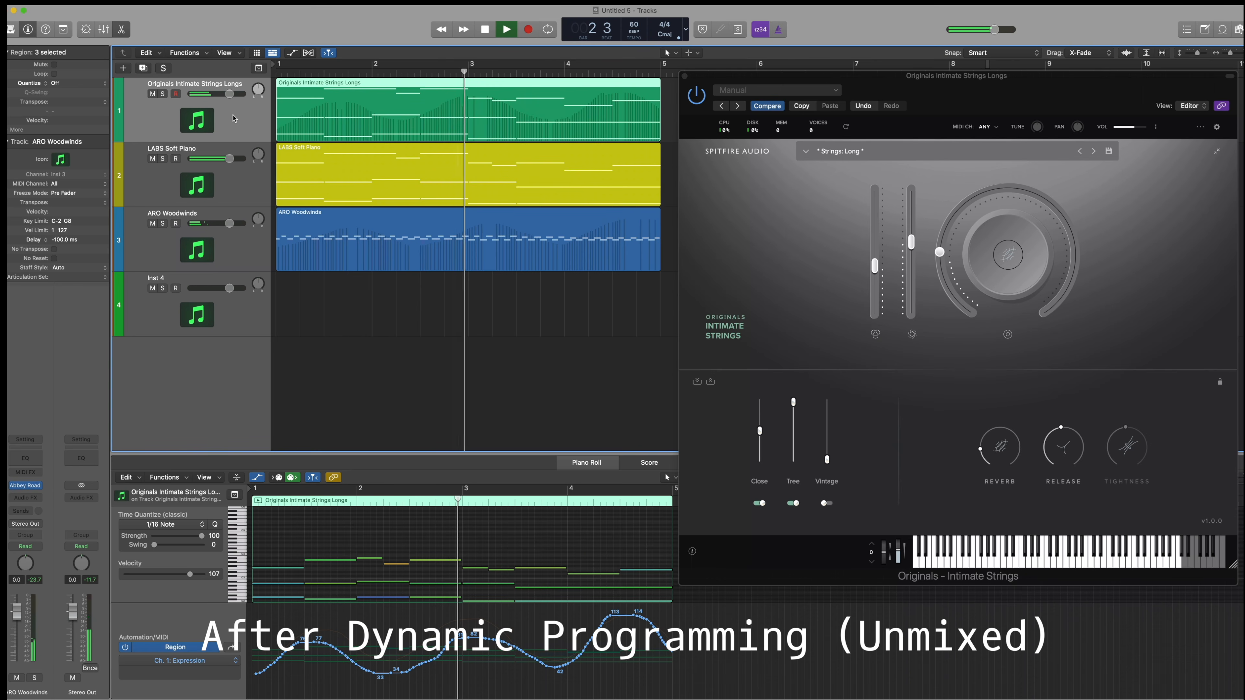
left_click(234, 119)
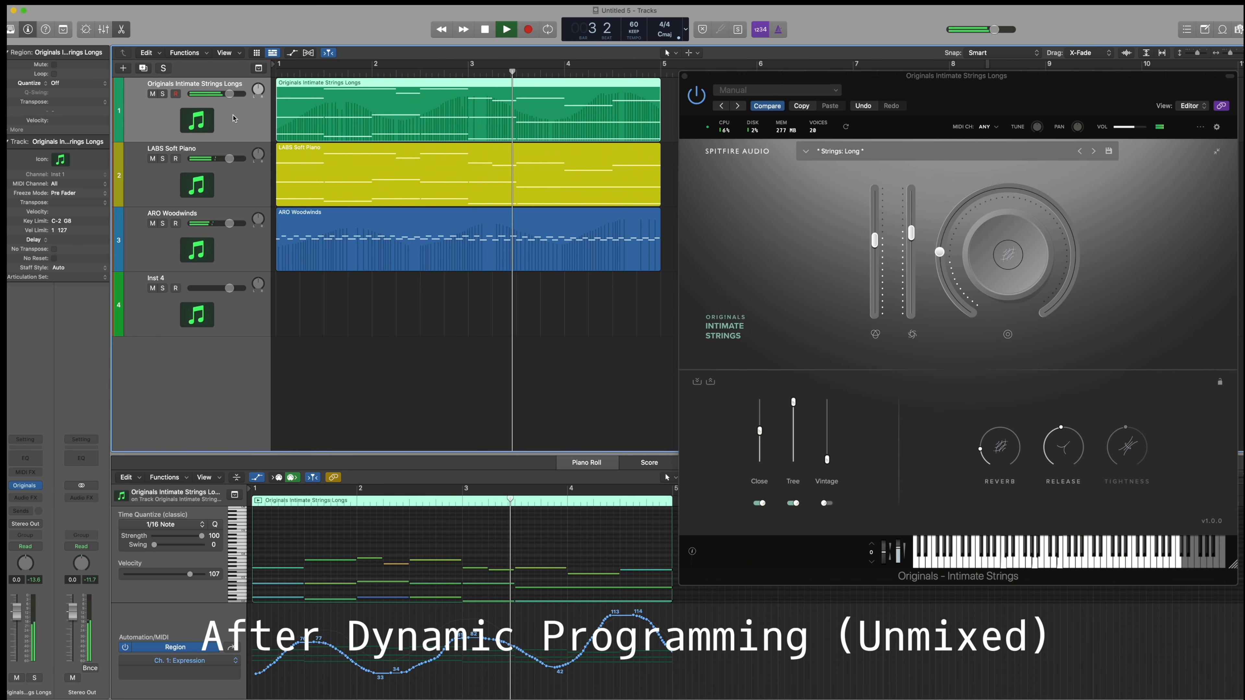